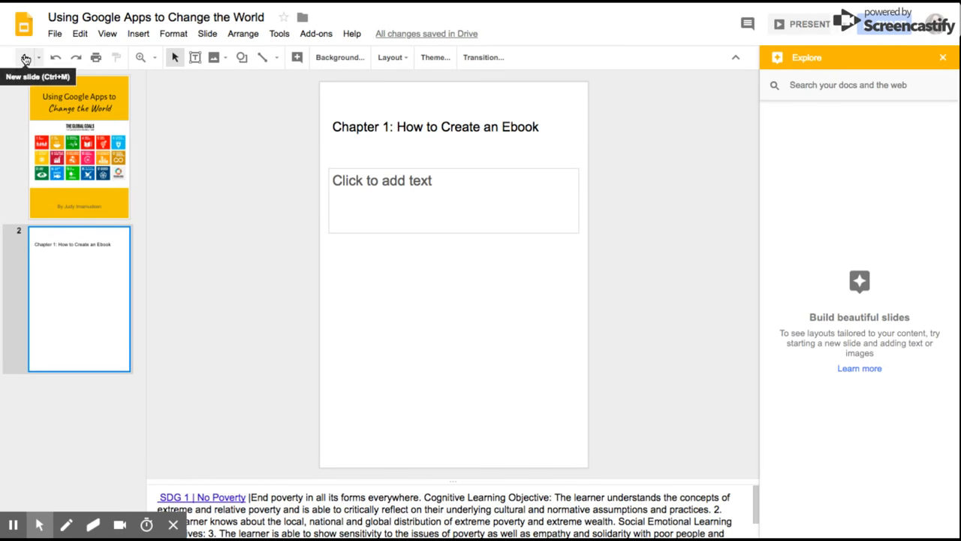
Return to the yellow cover slide in the editor and reach the File menu.
{"action": "left_click", "coordinate": [62, 18]}
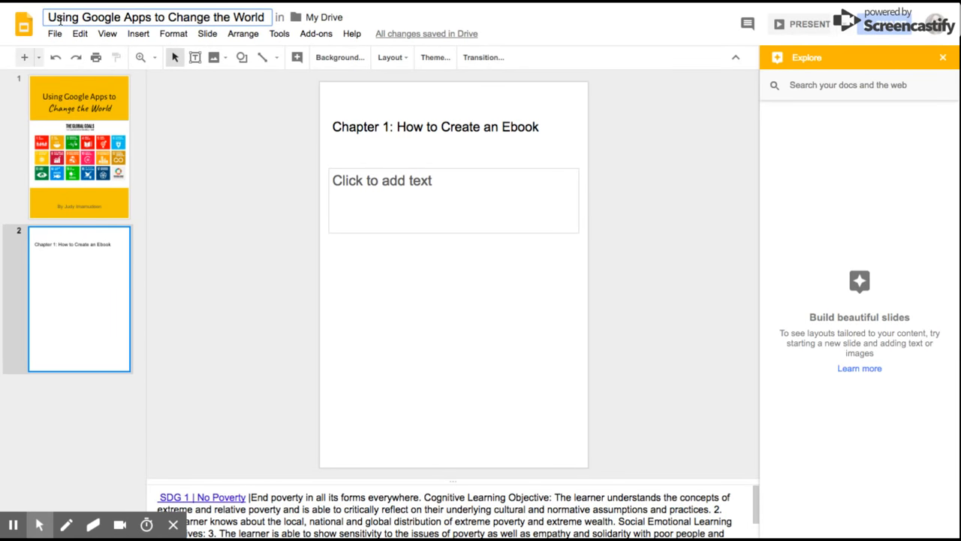
{"action": "left_click", "coordinate": [87, 95]}
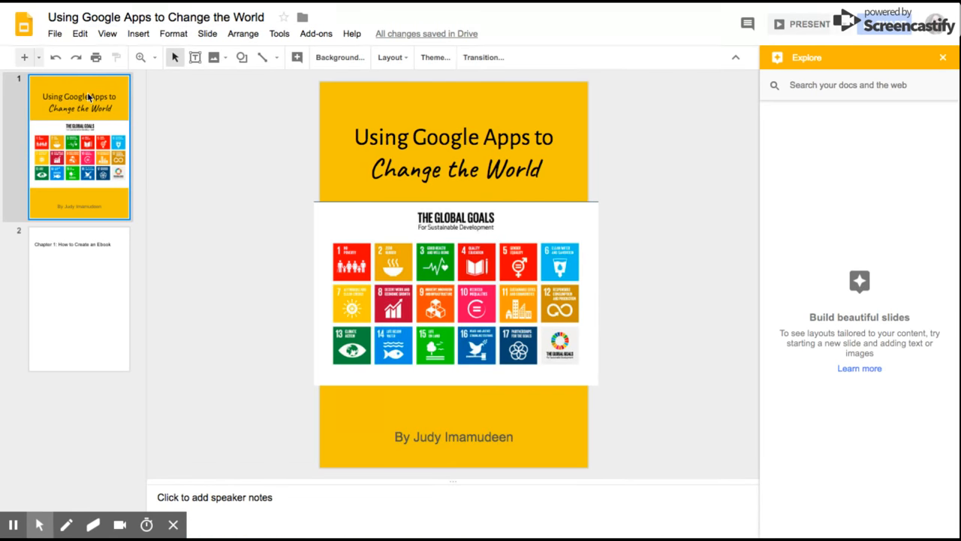
{"action": "left_click", "coordinate": [56, 34]}
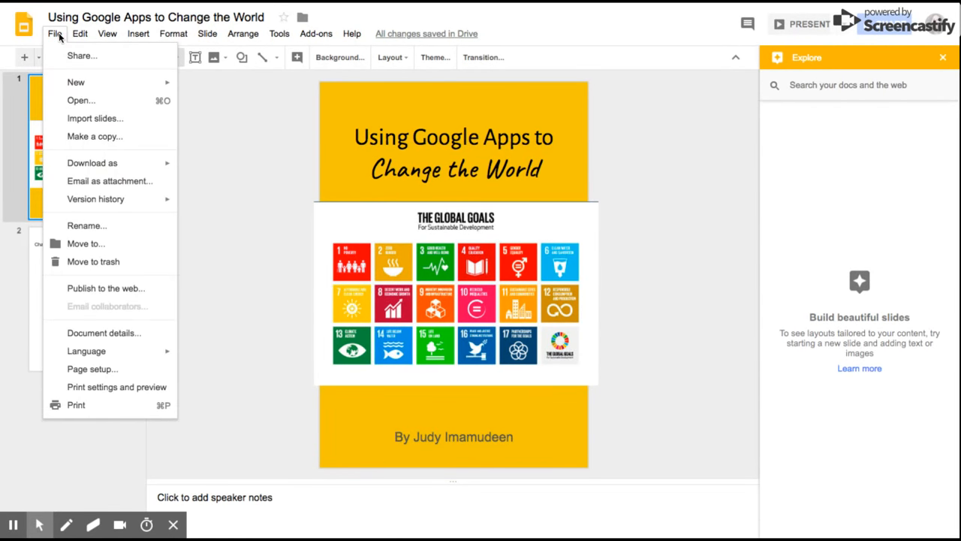
In Page setup, keep the Custom preset and apply an 8 × 11.5 inch portrait page.
{"action": "left_click", "coordinate": [85, 374]}
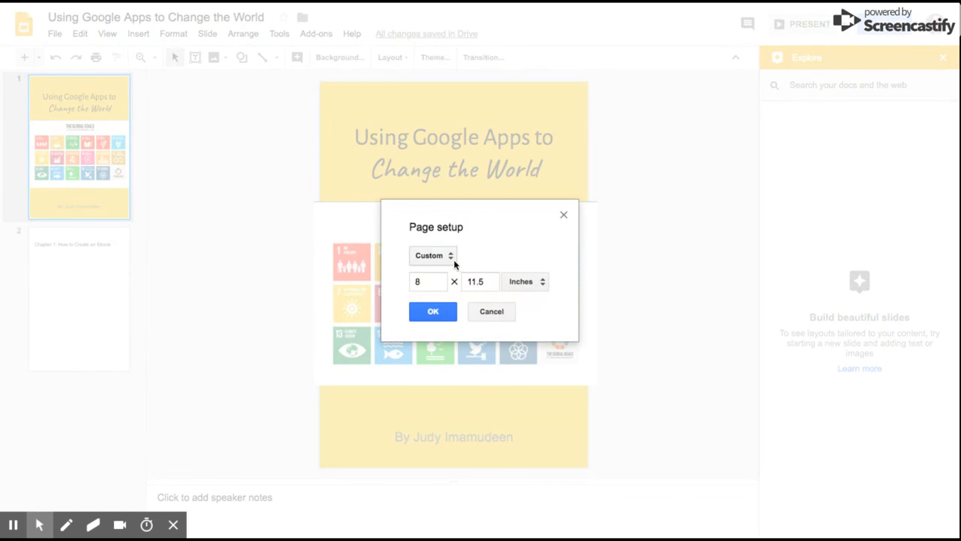
{"action": "left_click", "coordinate": [451, 255]}
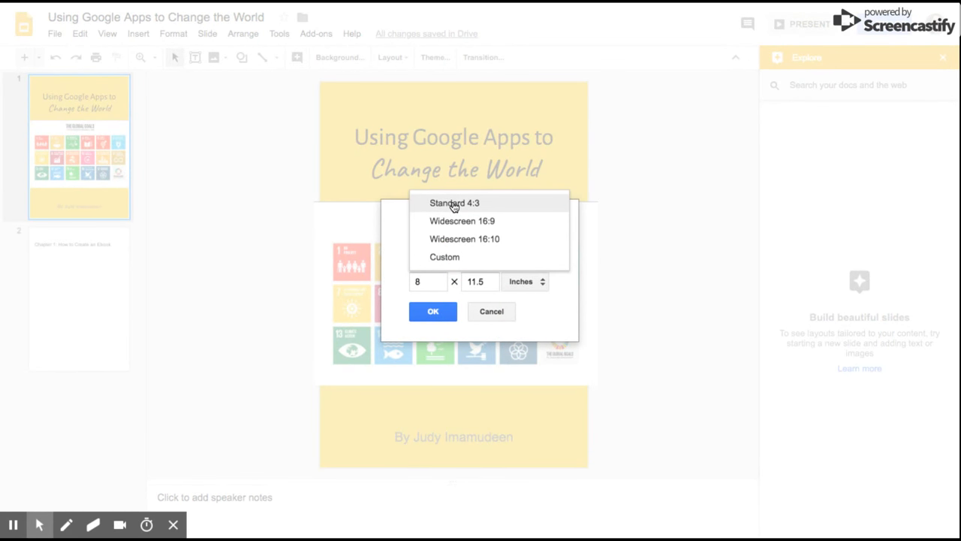
{"action": "left_click", "coordinate": [448, 259]}
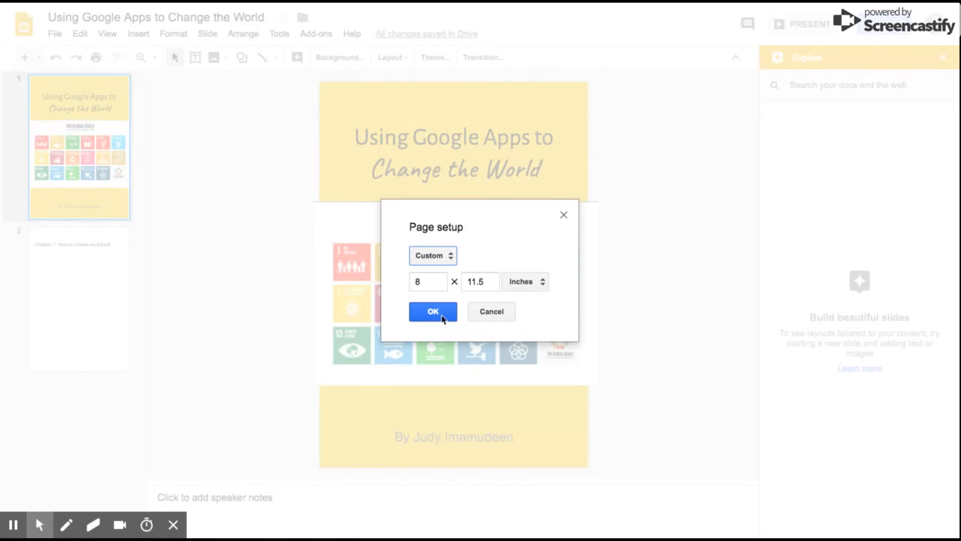
{"action": "left_click", "coordinate": [434, 311]}
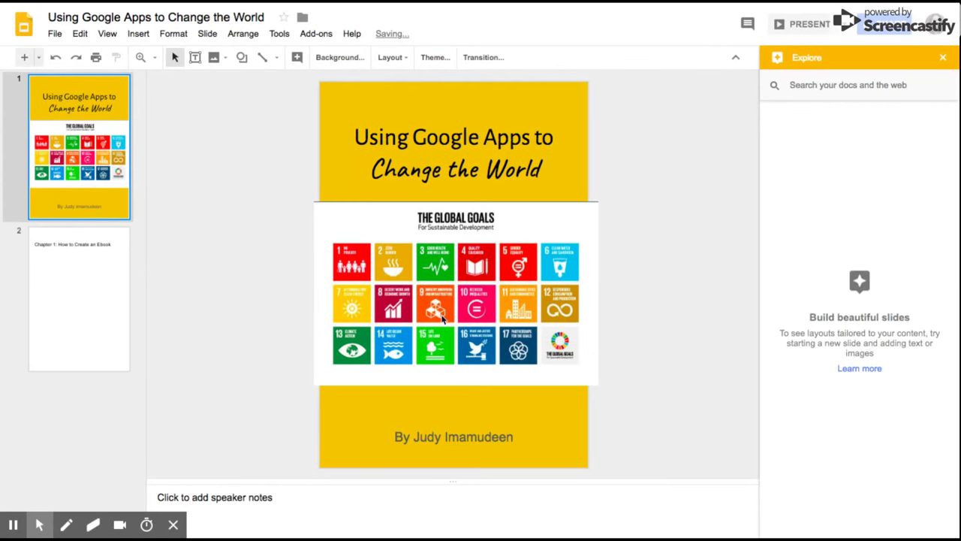
{"action": "left_click", "coordinate": [428, 139]}
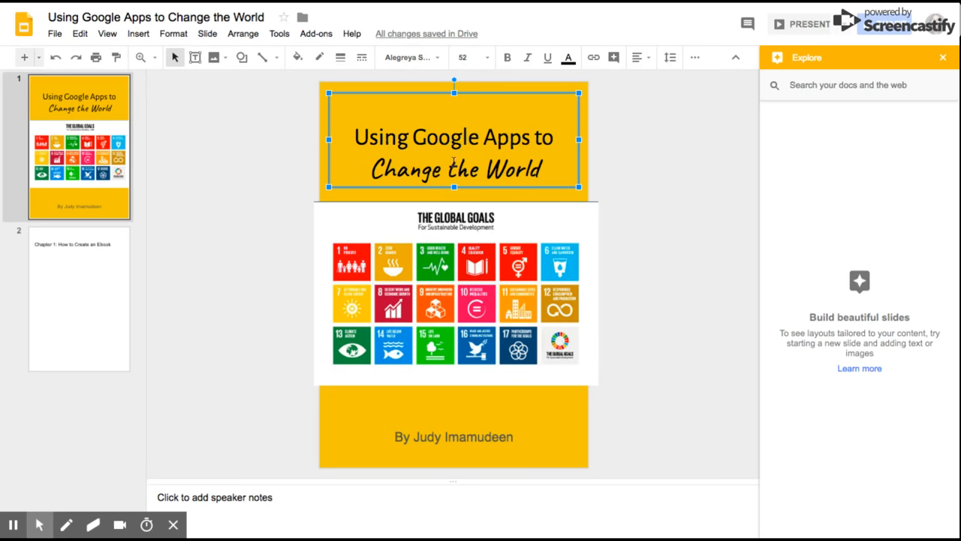
{"action": "left_click", "coordinate": [464, 225]}
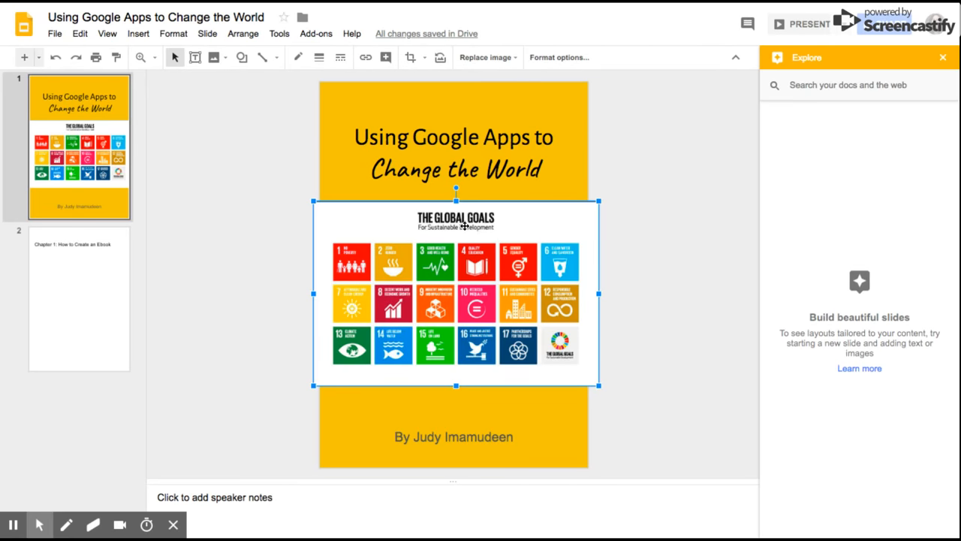
{"action": "left_click", "coordinate": [138, 33]}
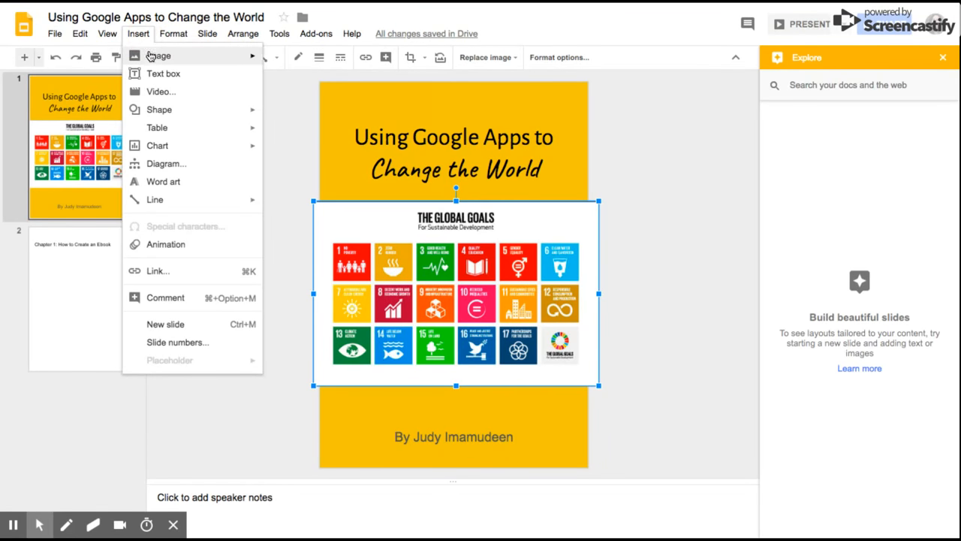
{"action": "mouse_move", "coordinate": [158, 55]}
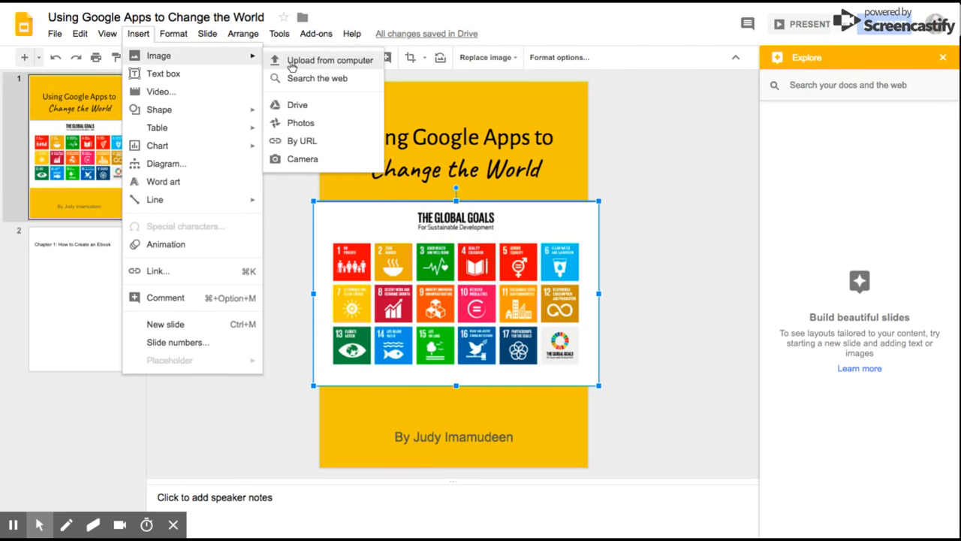
{"action": "left_click", "coordinate": [448, 420]}
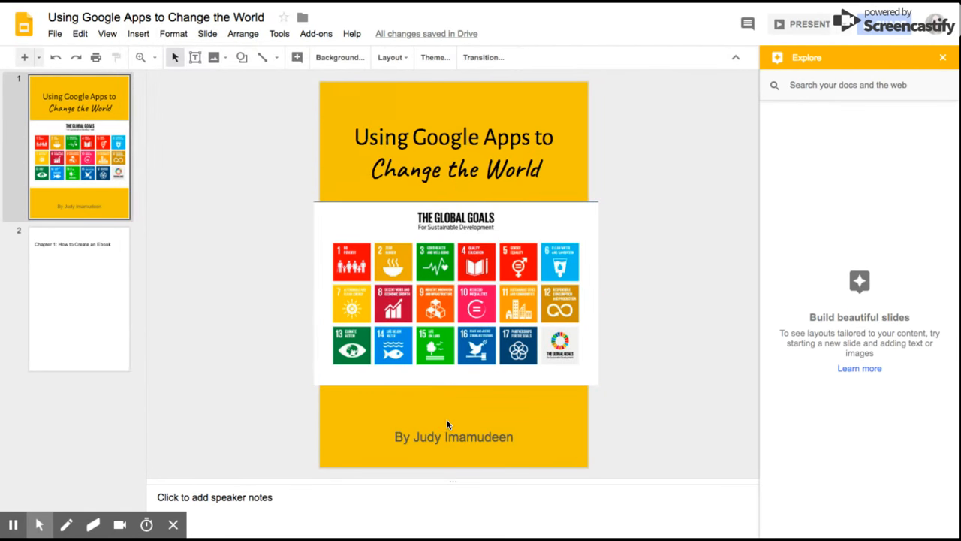
{"action": "left_click", "coordinate": [439, 436]}
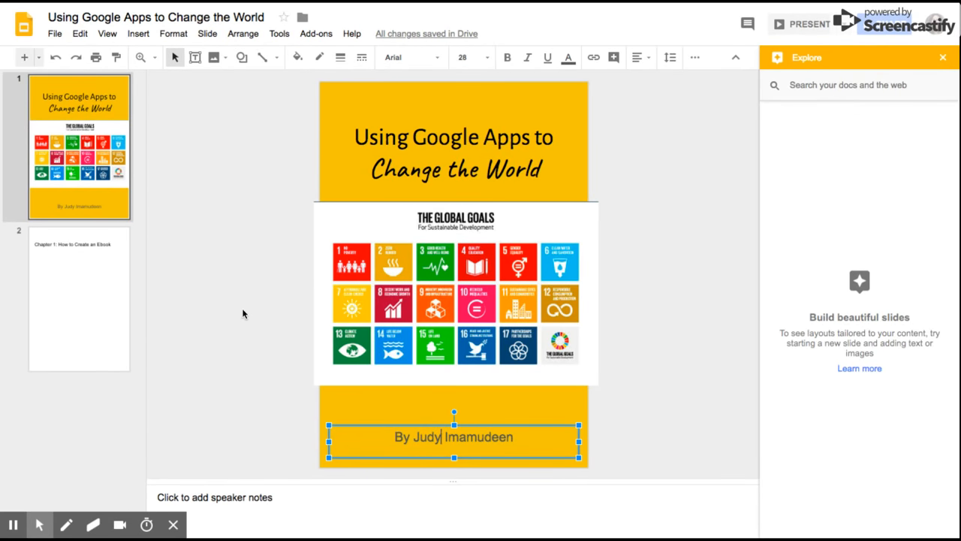
{"action": "left_click", "coordinate": [123, 224]}
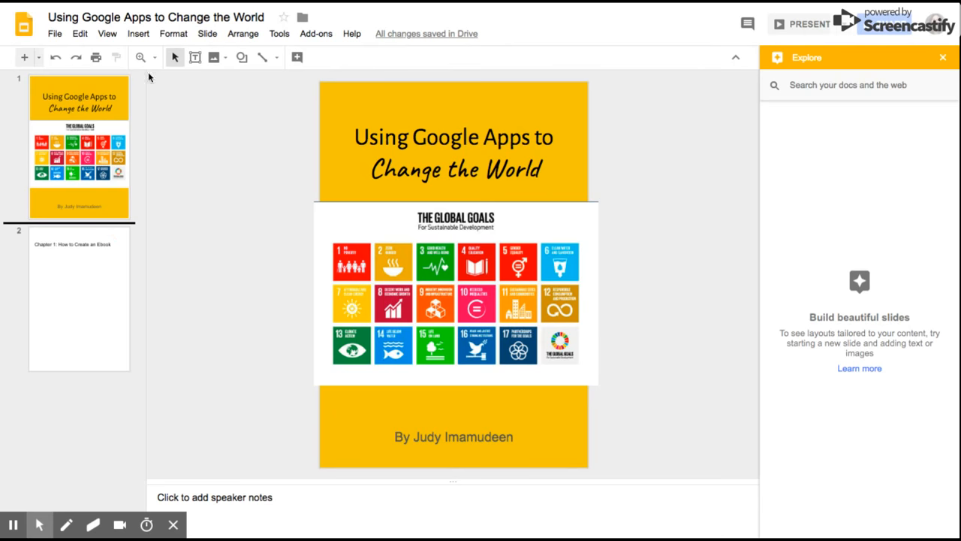
{"action": "left_click", "coordinate": [26, 58]}
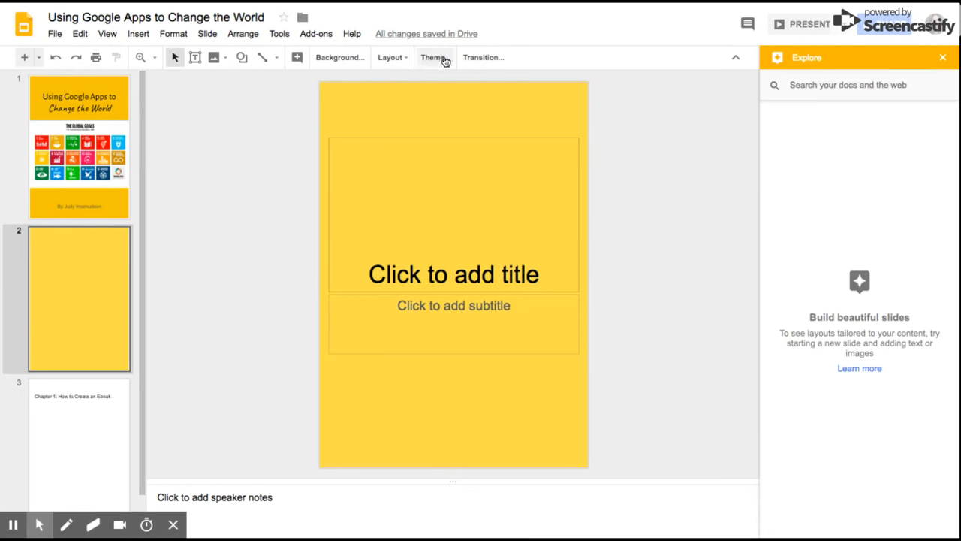
Make the new second slide's background transparent instead of yellow.
{"action": "left_click", "coordinate": [339, 57]}
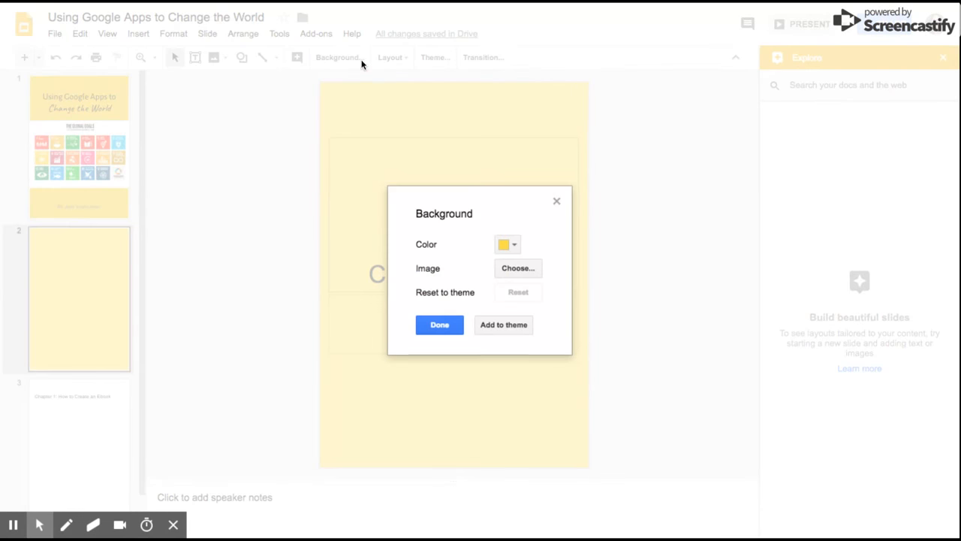
{"action": "left_click", "coordinate": [513, 246]}
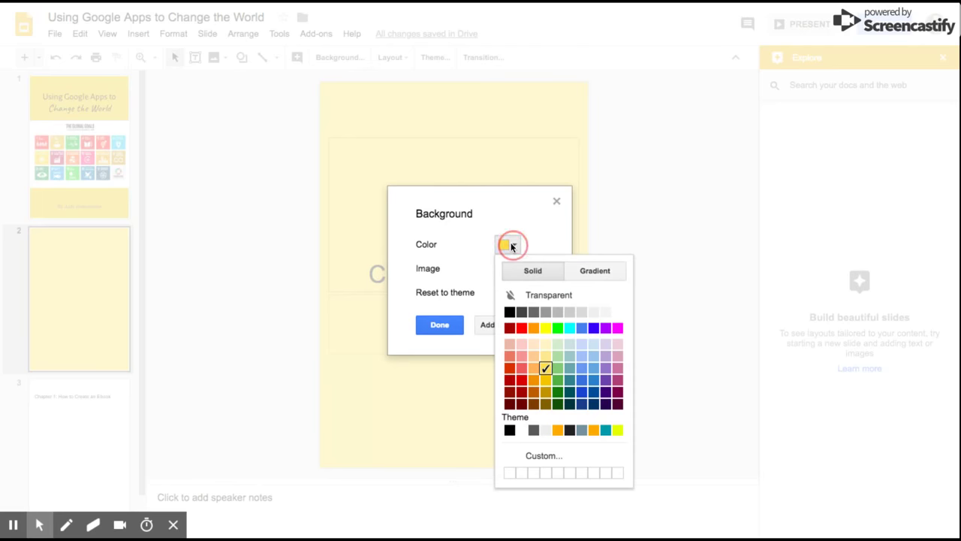
{"action": "left_click", "coordinate": [585, 298]}
{"action": "left_click", "coordinate": [440, 325]}
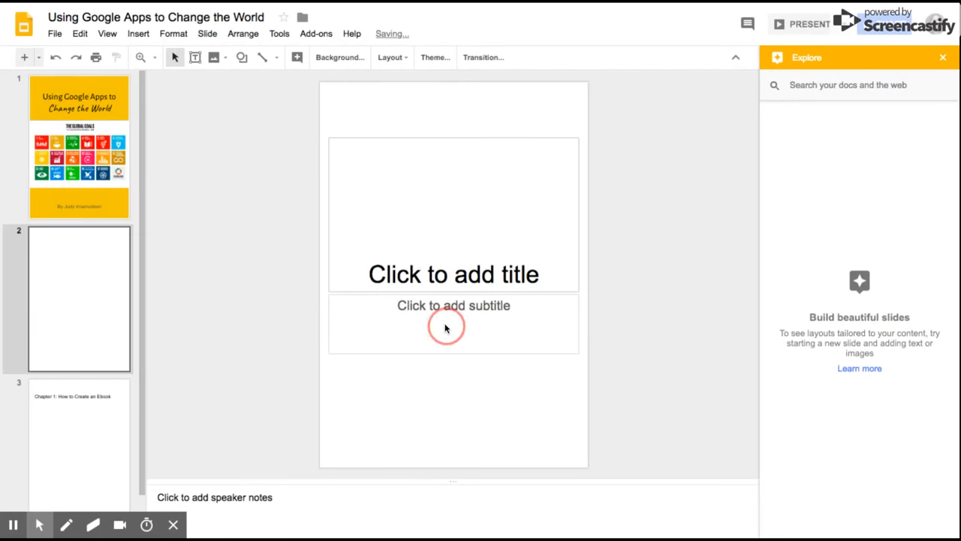
Switch the second slide to the Blank layout with no placeholders.
{"action": "left_click", "coordinate": [391, 57]}
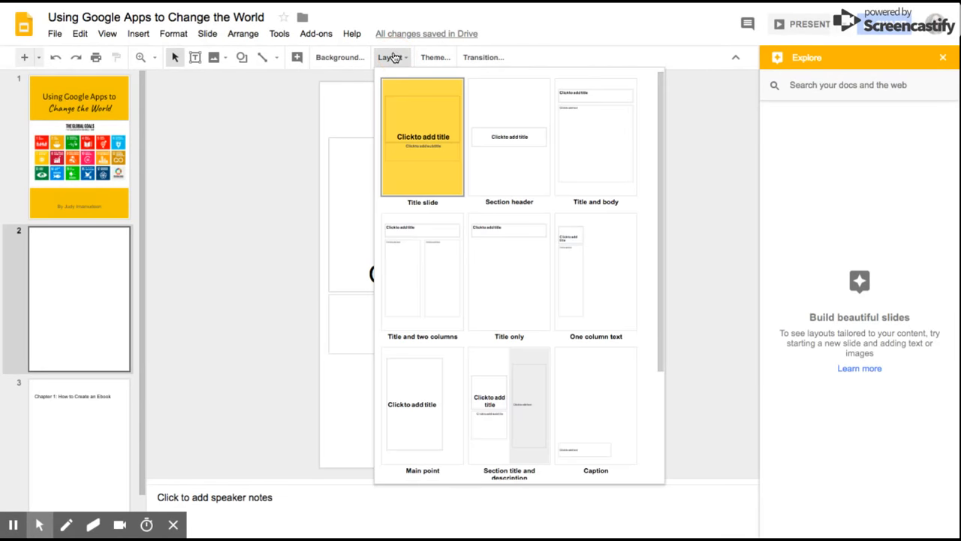
{"action": "left_click_drag", "start_coordinate": [660, 315], "coordinate": [659, 360]}
{"action": "left_click", "coordinate": [520, 417]}
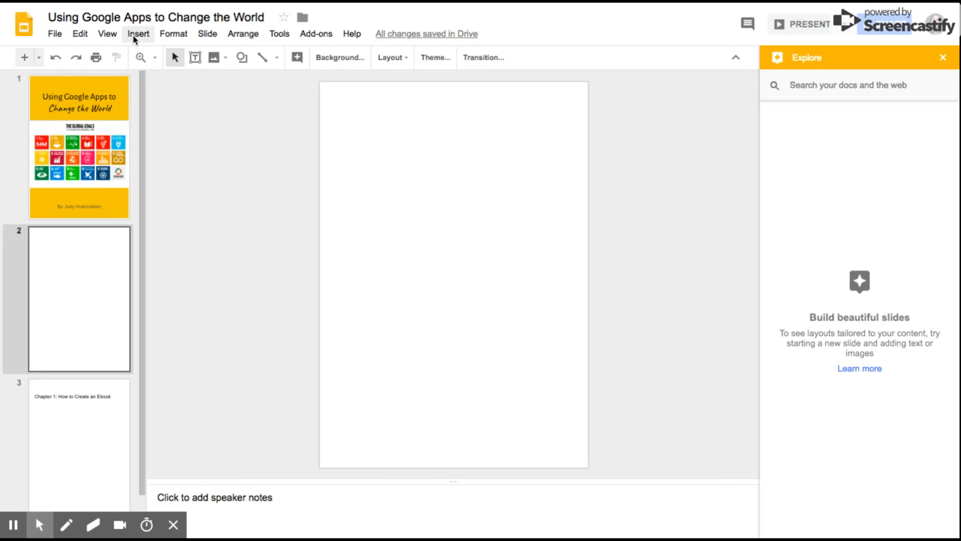
Draw a text box on slide 2 listing Table of Contents, Chapter 1:, Chapter 2:, Chapter 3.
{"action": "left_click", "coordinate": [194, 57]}
{"action": "left_click_drag", "start_coordinate": [350, 113], "coordinate": [559, 205]}
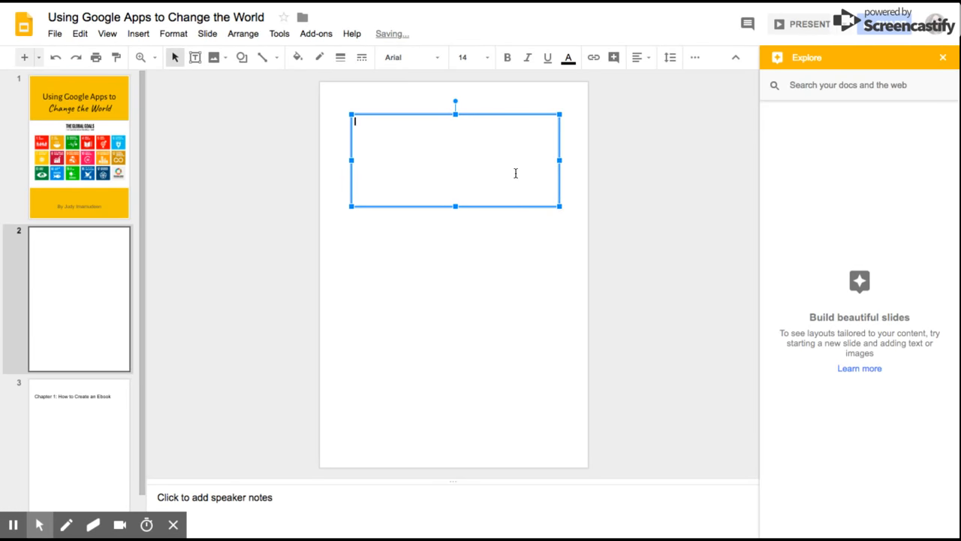
{"action": "type", "text": "Cha"}
{"action": "type", "text": "ble o"}
{"action": "type", "text": " of "}
{"action": "type", "text": "nte"}
{"action": "type", "text": "Cha"}
{"action": "type", "text": "ter"}
{"action": "type", "text": " 1"}
{"action": "type", "text": "Chapter"}
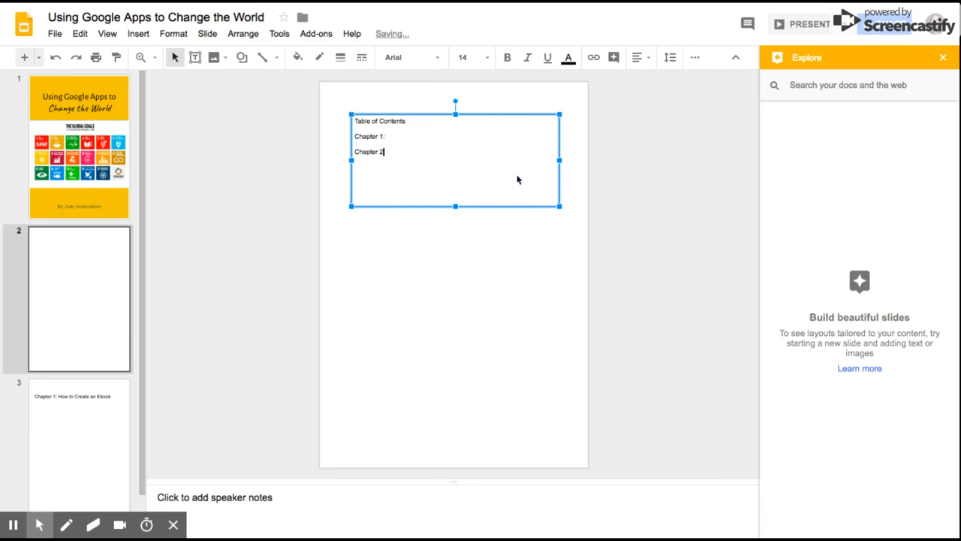
{"action": "type", "text": ":"}
{"action": "key", "text": "Return"}
{"action": "type", "text": "hap"}
{"action": "type", "text": "ter 3"}
{"action": "triple_click", "coordinate": [386, 169]}
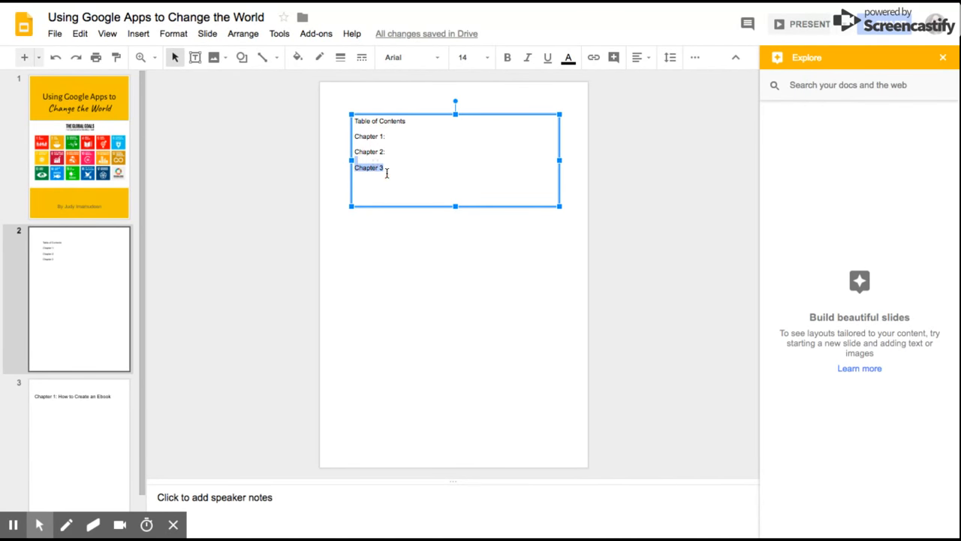
Make all four table of contents lines Roboto at size 30.
{"action": "left_click", "coordinate": [389, 167]}
{"action": "left_click_drag", "start_coordinate": [389, 166], "coordinate": [355, 121]}
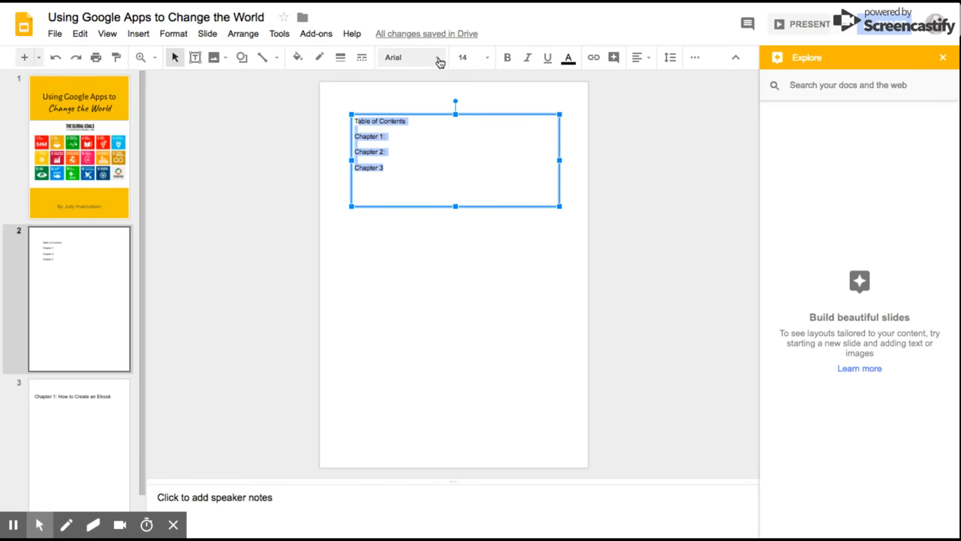
{"action": "left_click", "coordinate": [437, 58]}
{"action": "left_click", "coordinate": [439, 107]}
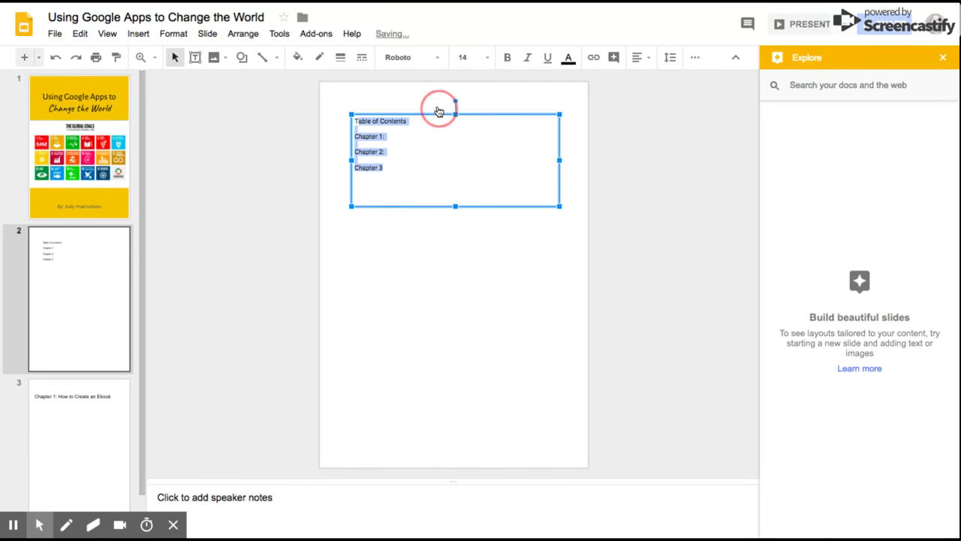
{"action": "left_click", "coordinate": [486, 58]}
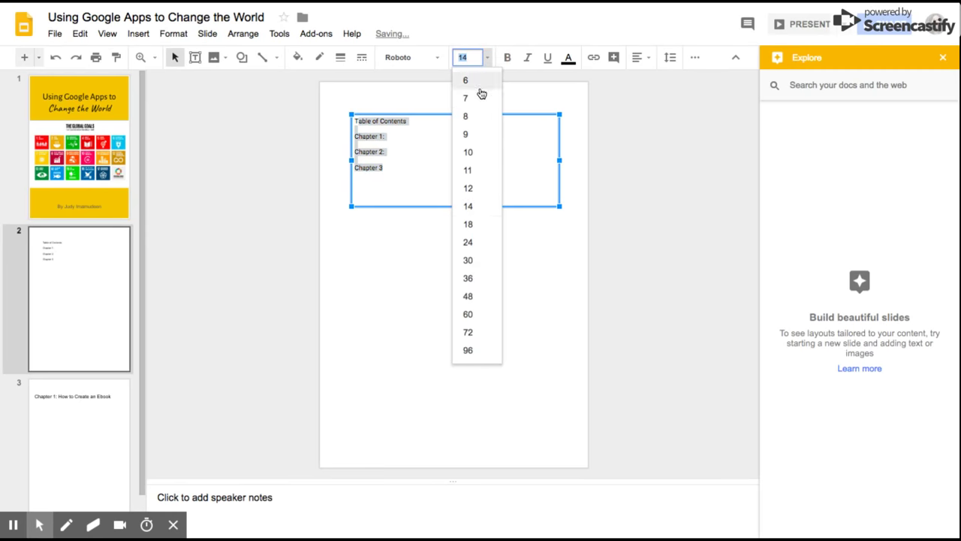
{"action": "left_click", "coordinate": [468, 260]}
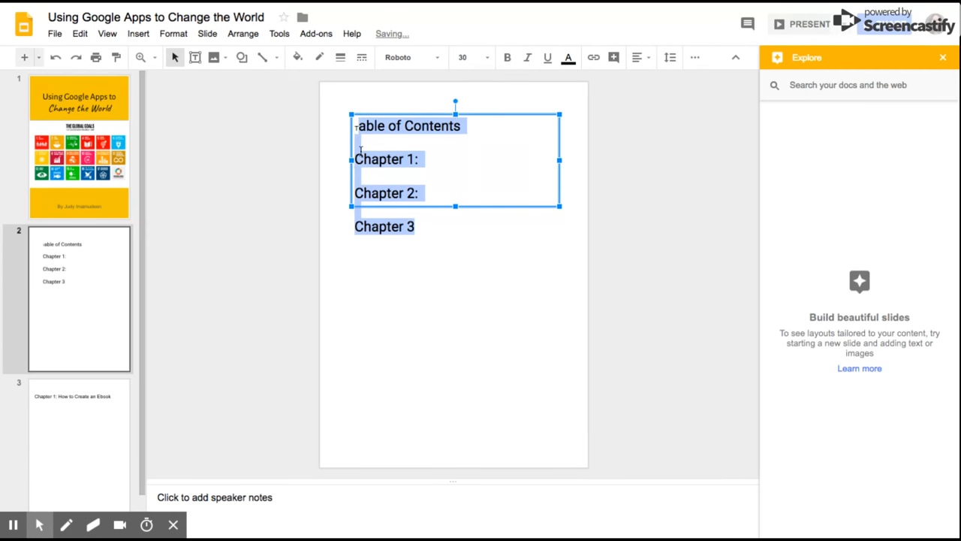
Fix the leftover leading T so it is also Roboto size 30.
{"action": "left_click", "coordinate": [355, 126]}
{"action": "left_click_drag", "start_coordinate": [355, 126], "coordinate": [359, 126]}
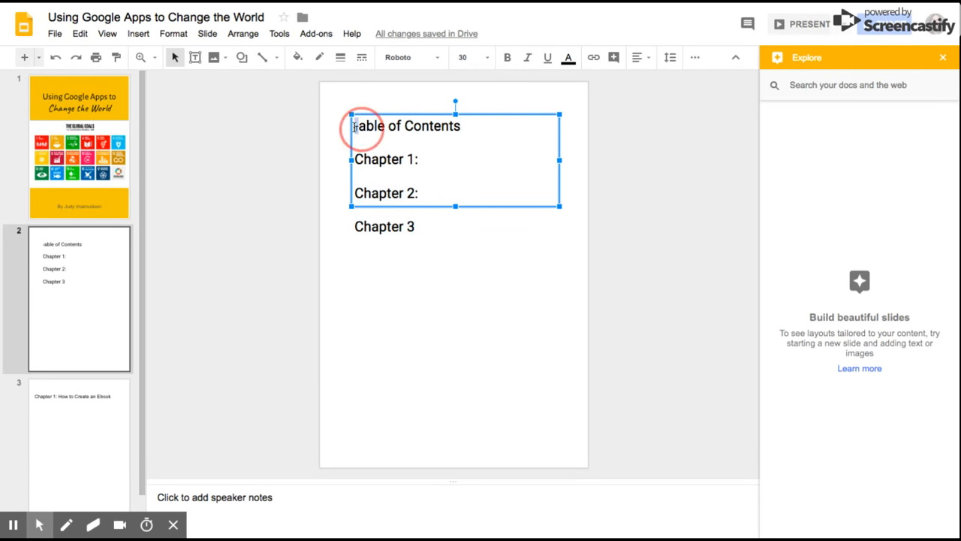
{"action": "left_click", "coordinate": [487, 58]}
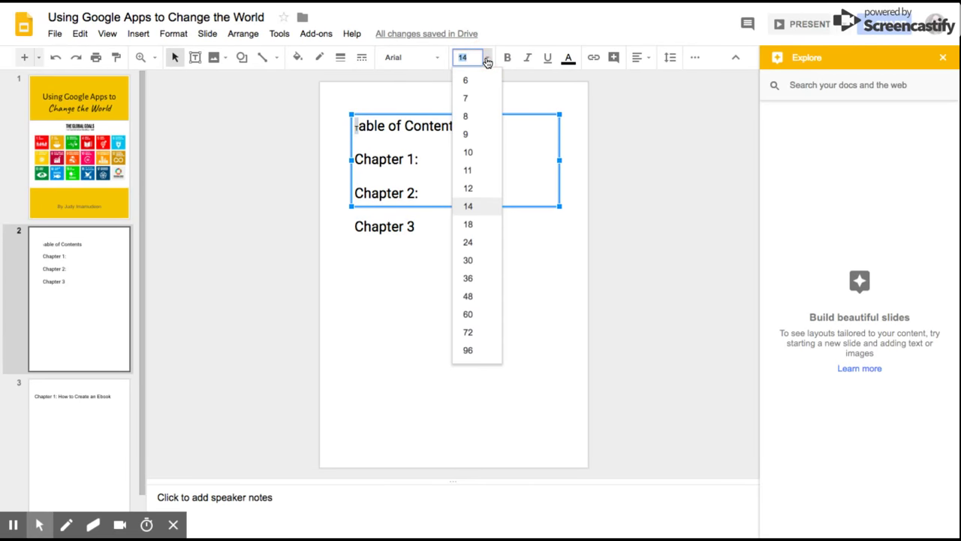
{"action": "left_click", "coordinate": [468, 260]}
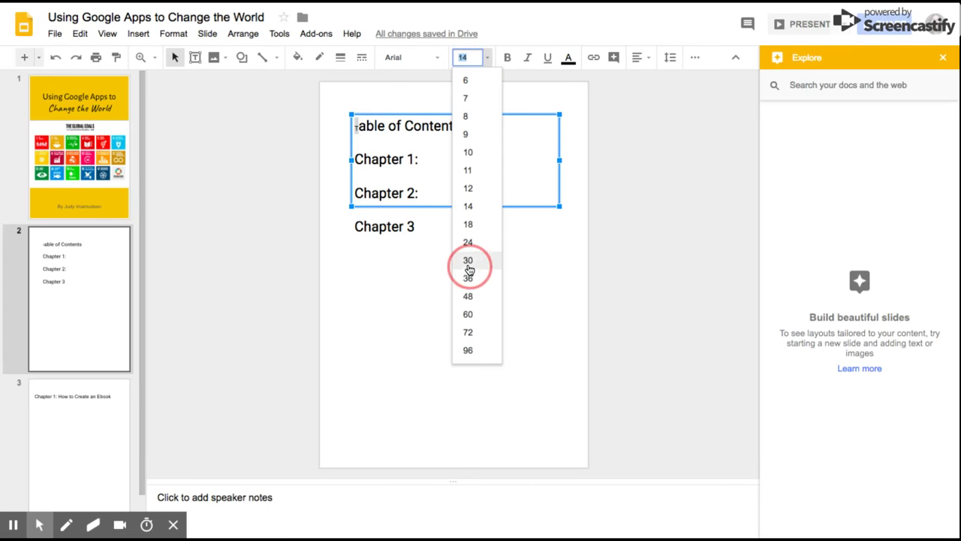
{"action": "left_click", "coordinate": [432, 57]}
{"action": "left_click", "coordinate": [429, 112]}
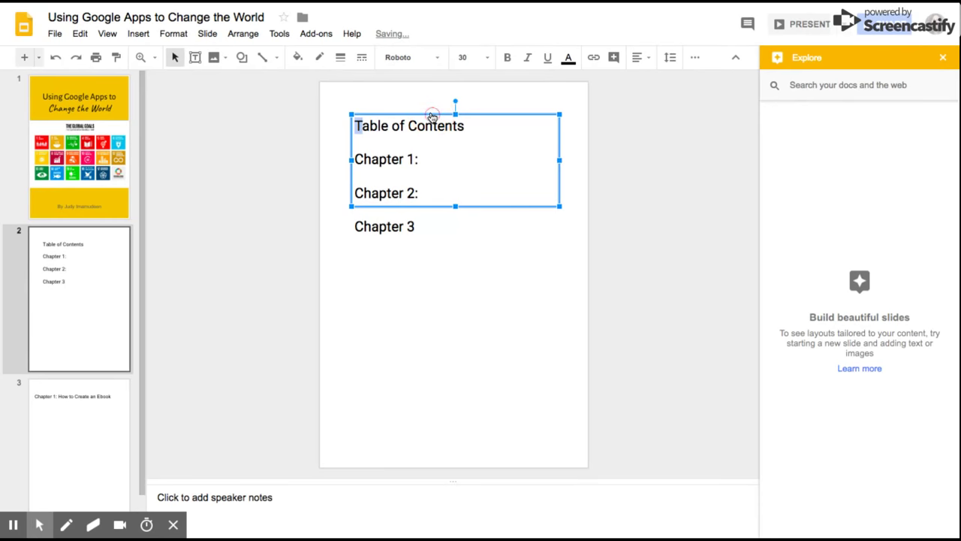
Select the Chapter 1 label, check the chapter slide, and return to the table of contents.
{"action": "left_click", "coordinate": [447, 240]}
{"action": "left_click", "coordinate": [398, 174]}
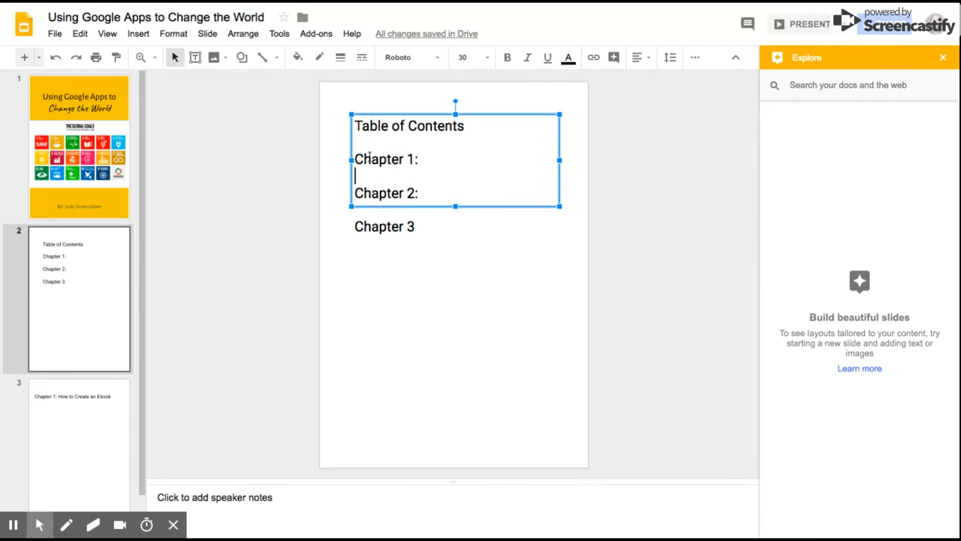
{"action": "mouse_move", "coordinate": [390, 160]}
{"action": "left_mouse_down"}
{"action": "mouse_move", "coordinate": [354, 160]}
{"action": "mouse_move", "coordinate": [416, 159]}
{"action": "left_mouse_up"}
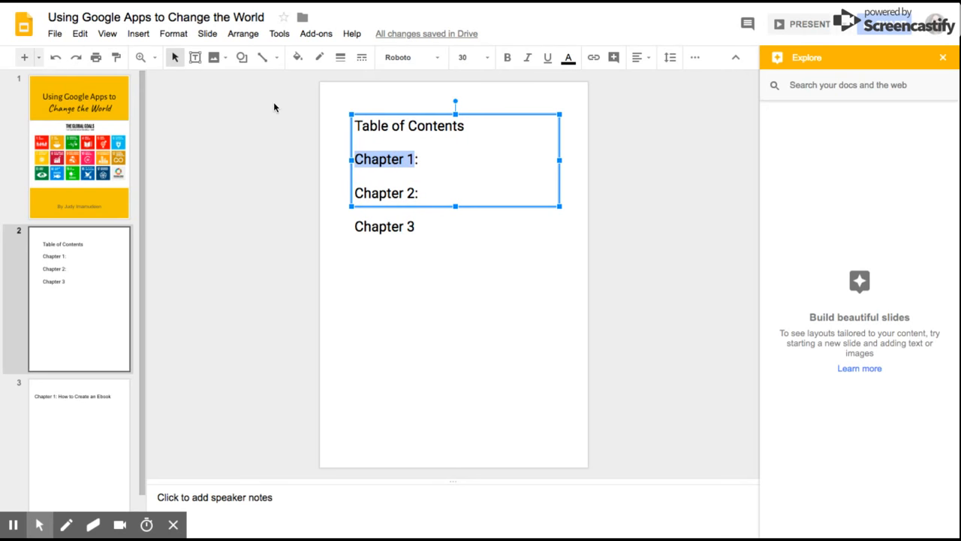
{"action": "left_click", "coordinate": [103, 438]}
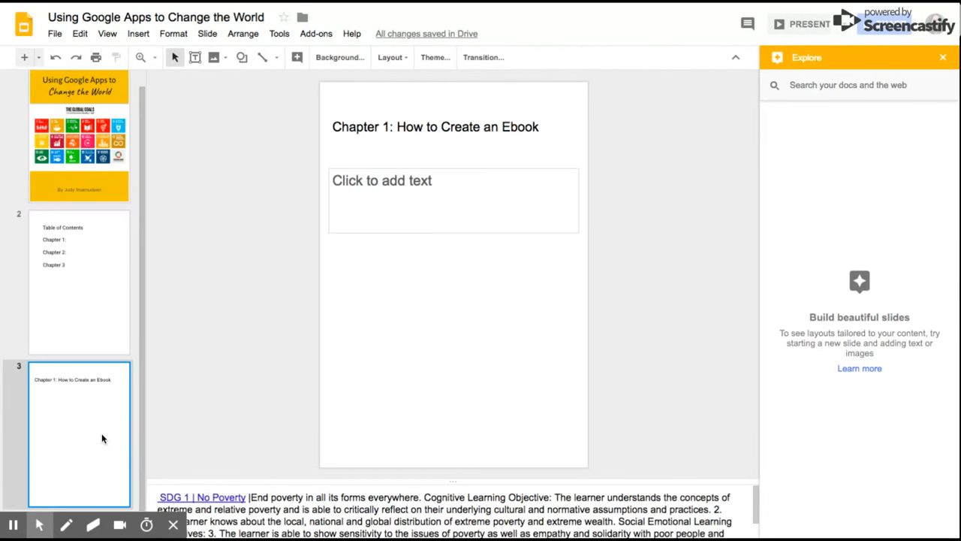
{"action": "left_click", "coordinate": [59, 250]}
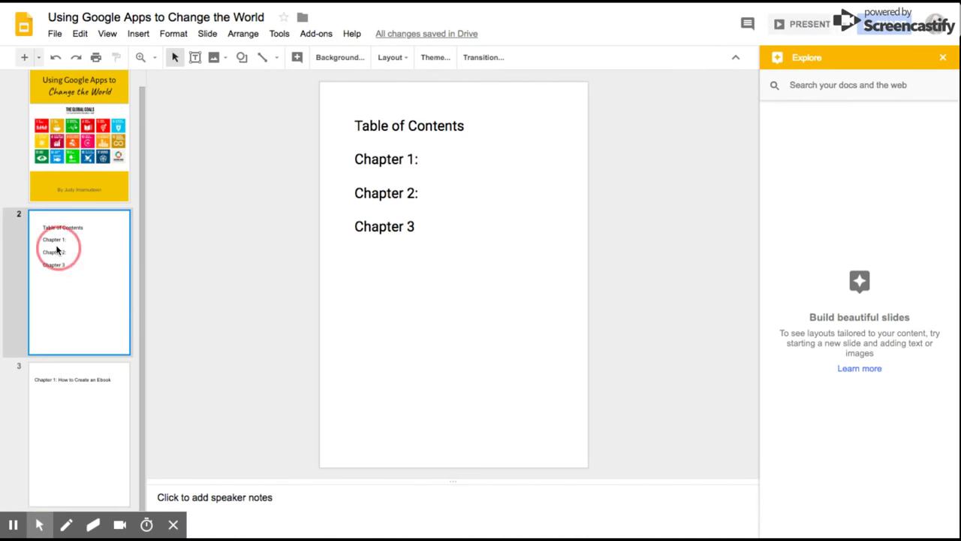
Extend the entry to 'Chapter 1: How to Create an Ebook' and select 'Chapter 1:' for linking.
{"action": "left_click", "coordinate": [419, 160]}
{"action": "type", "text": "Ho"}
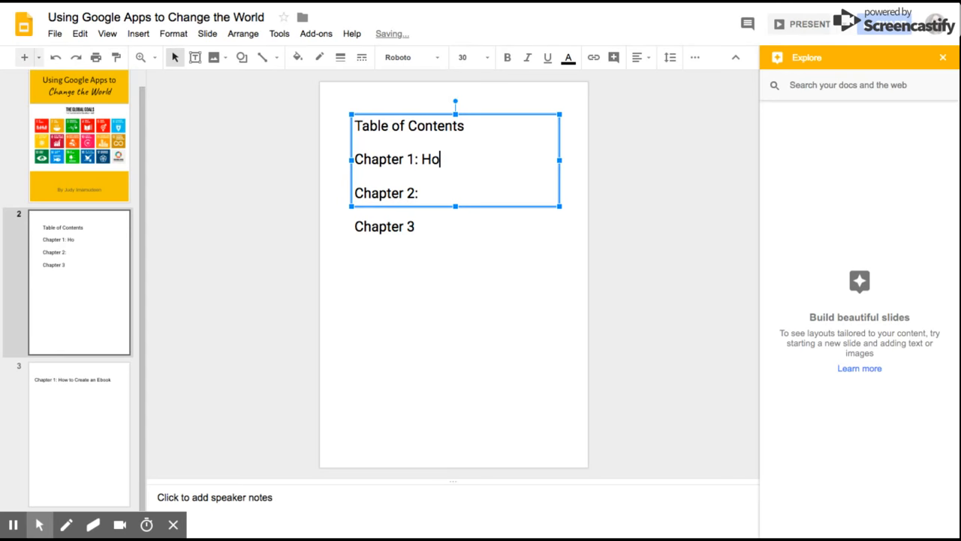
{"action": "type", "text": "w "}
{"action": "type", "text": "to Crete"}
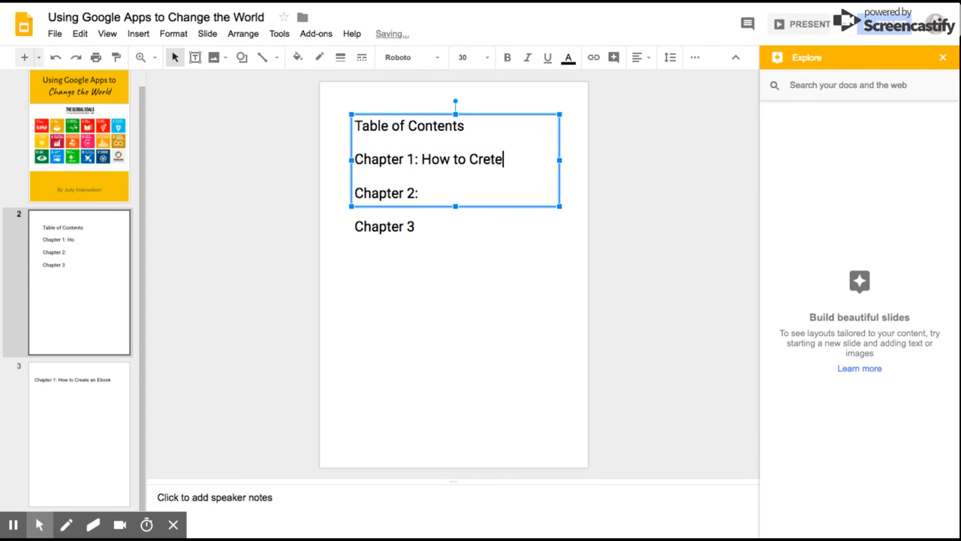
{"action": "key", "text": "BackSpace"}
{"action": "key", "text": "BackSpace"}
{"action": "type", "text": "ate "}
{"action": "type", "text": "an Ebook"}
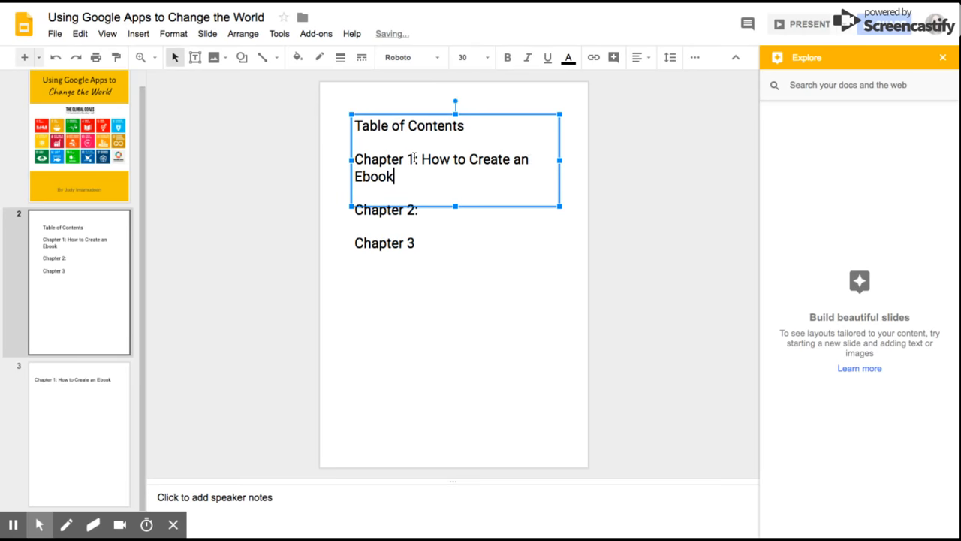
{"action": "left_click_drag", "start_coordinate": [416, 159], "coordinate": [354, 160]}
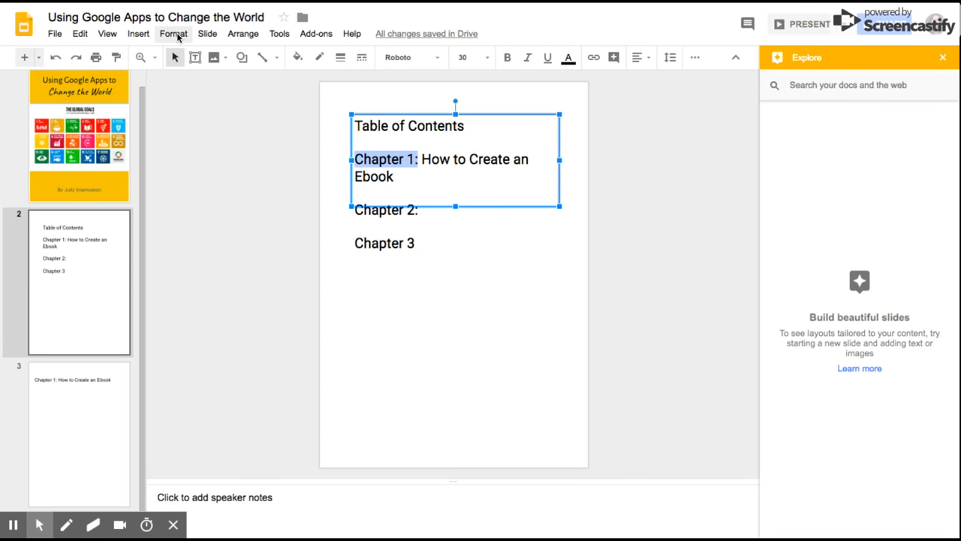
{"action": "left_click", "coordinate": [138, 34]}
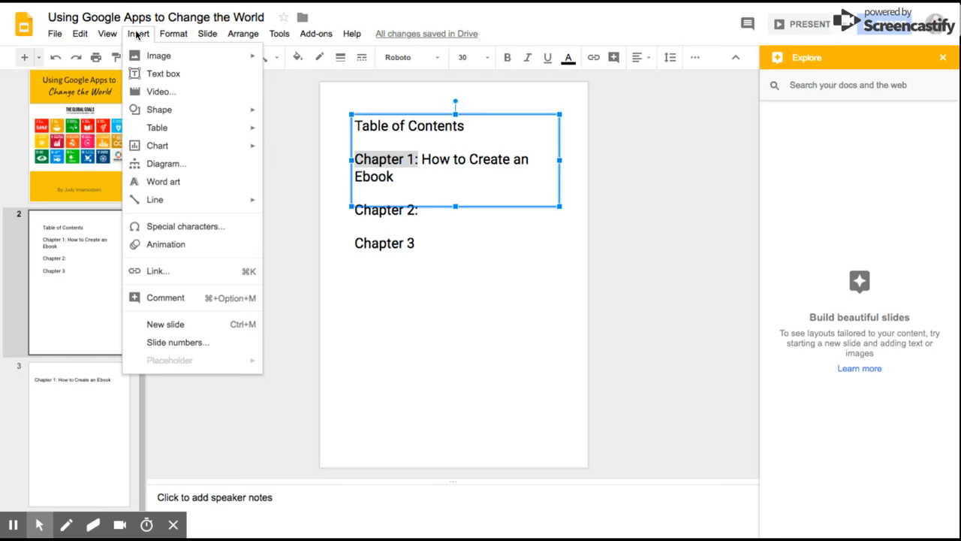
Link 'Chapter 1:' to slide 3 in this presentation, then follow the link to the chapter slide.
{"action": "left_click", "coordinate": [154, 271]}
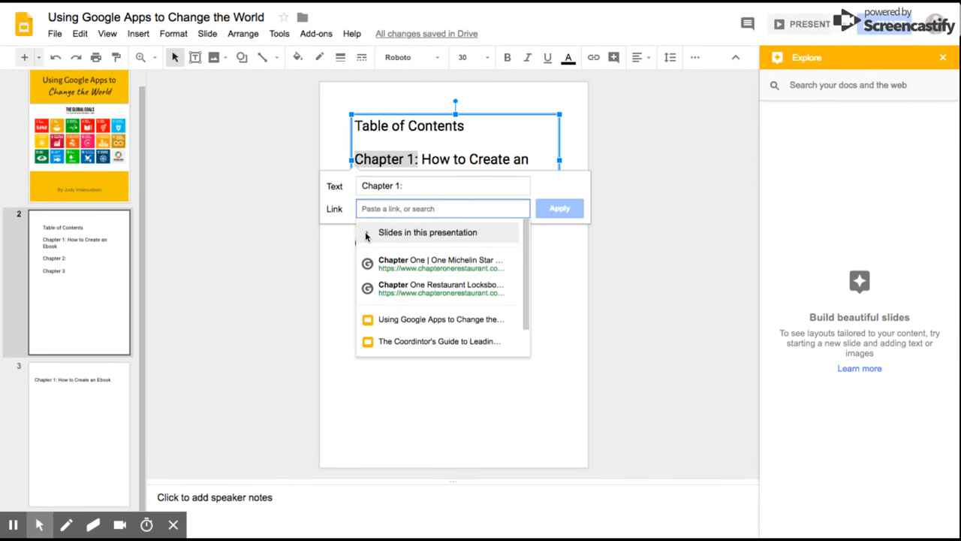
{"action": "left_click", "coordinate": [366, 233]}
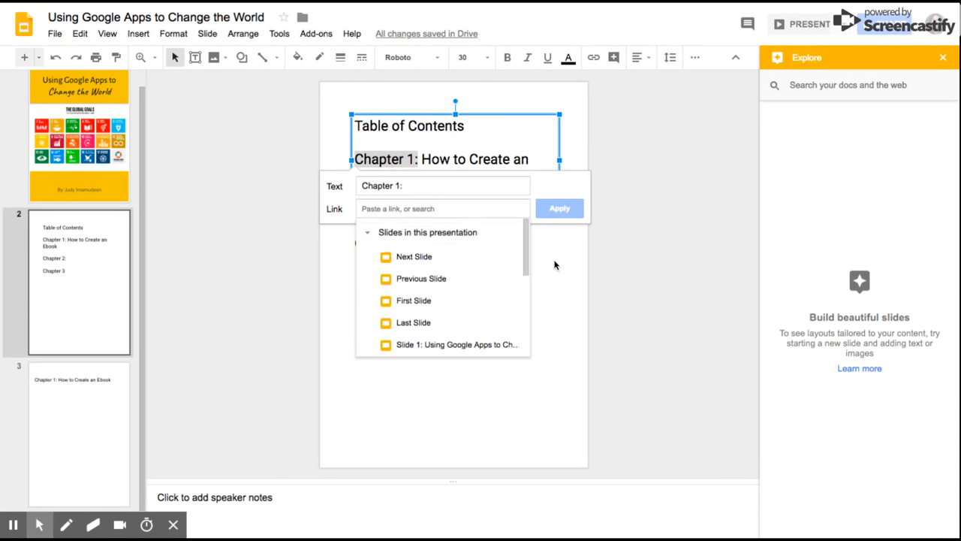
{"action": "left_click", "coordinate": [523, 244]}
{"action": "left_click_drag", "start_coordinate": [524, 244], "coordinate": [528, 263]}
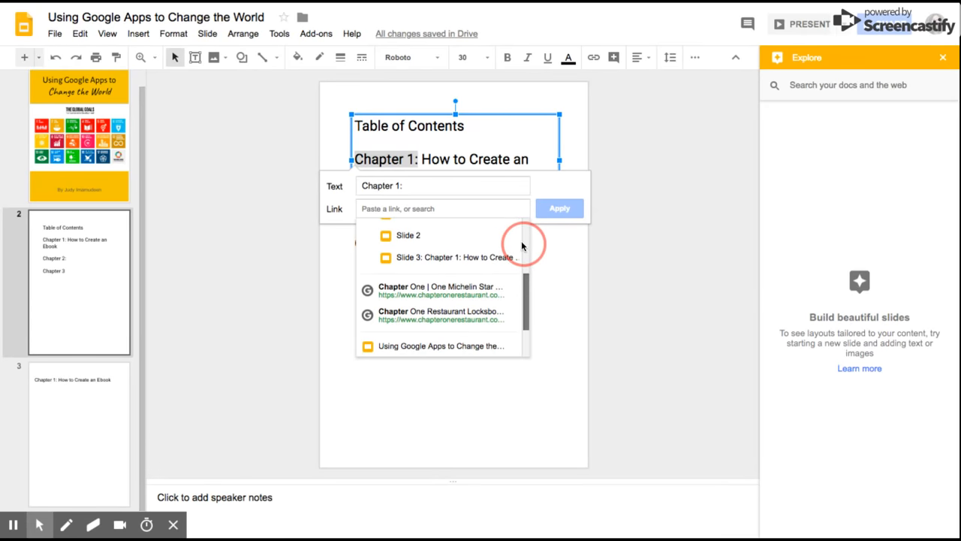
{"action": "left_click", "coordinate": [501, 286]}
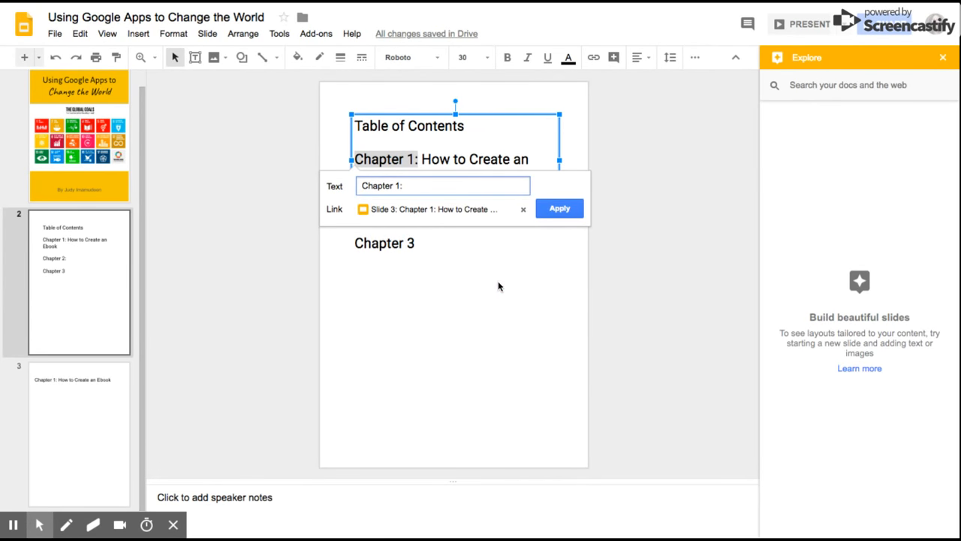
{"action": "left_click", "coordinate": [565, 214]}
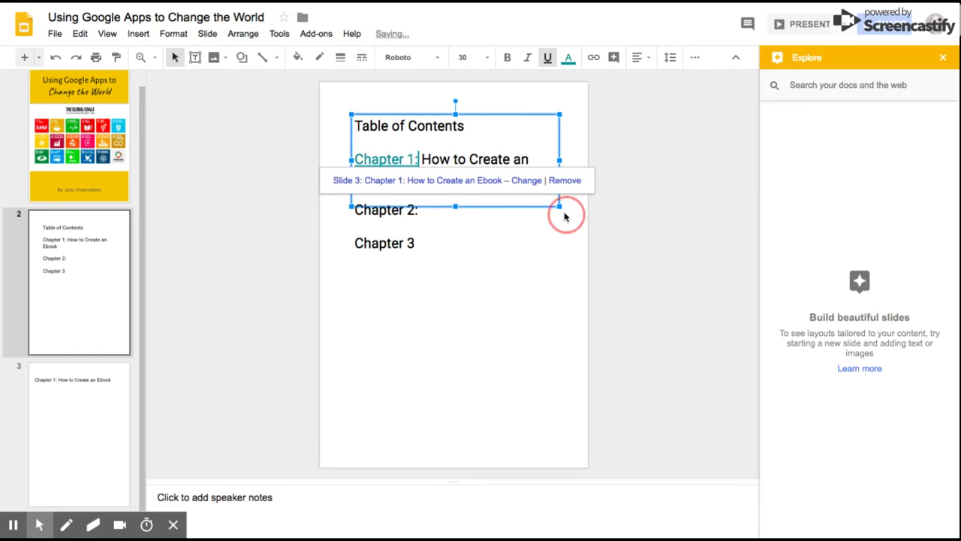
{"action": "left_click", "coordinate": [550, 262]}
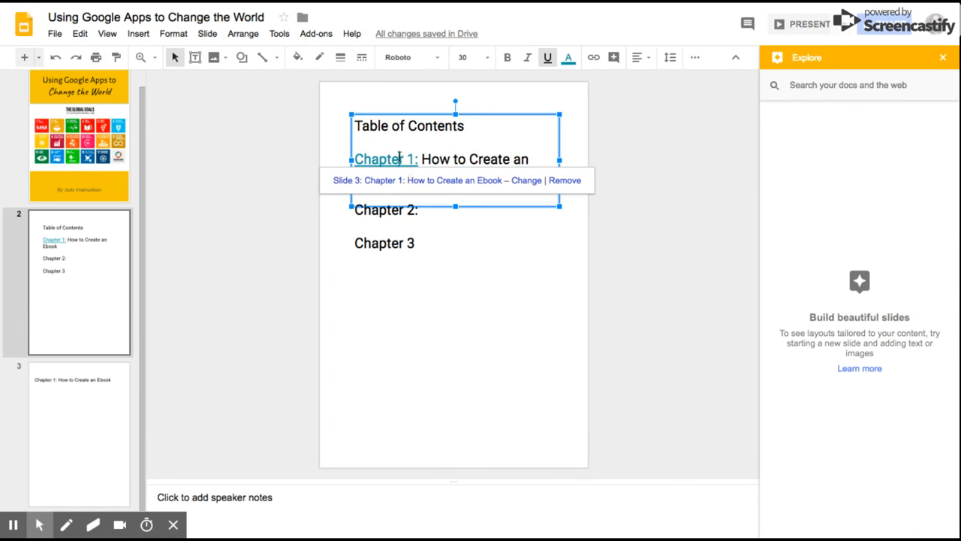
{"action": "left_click", "coordinate": [424, 181]}
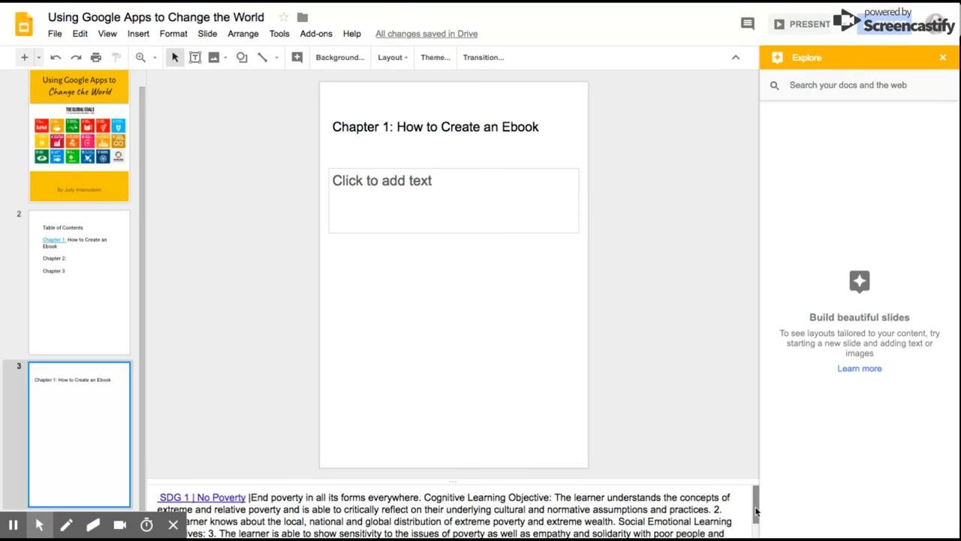
{"action": "left_click_drag", "start_coordinate": [756, 511], "coordinate": [756, 514]}
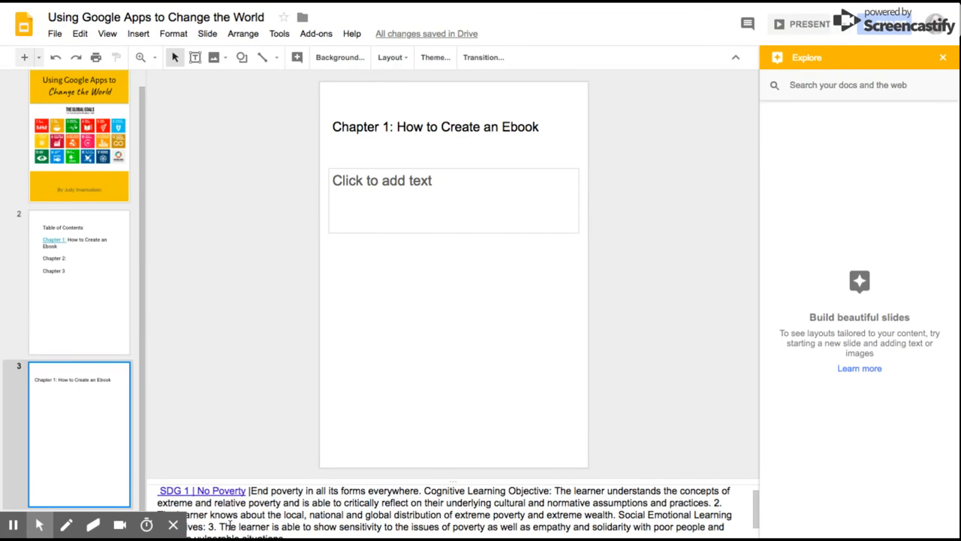
{"action": "left_click", "coordinate": [256, 505]}
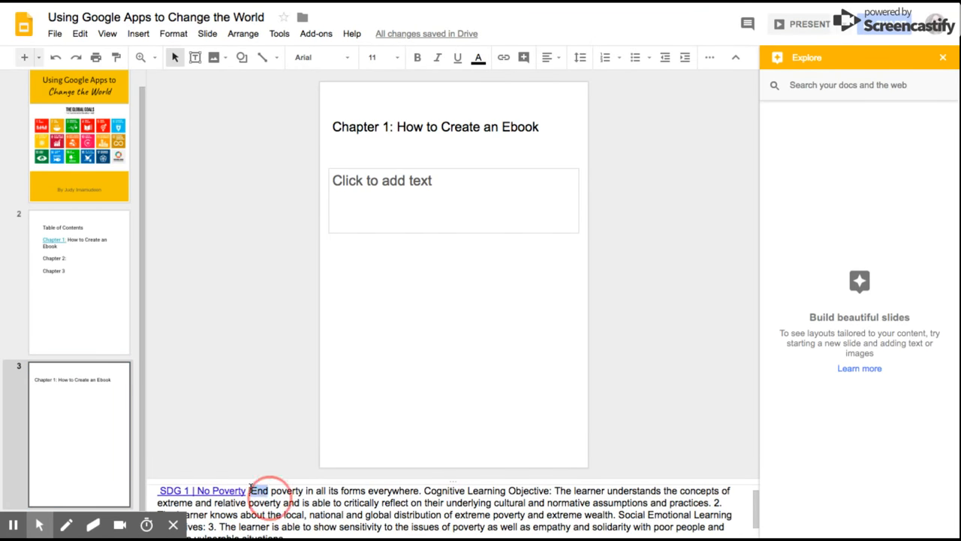
{"action": "left_click_drag", "start_coordinate": [249, 491], "coordinate": [323, 518]}
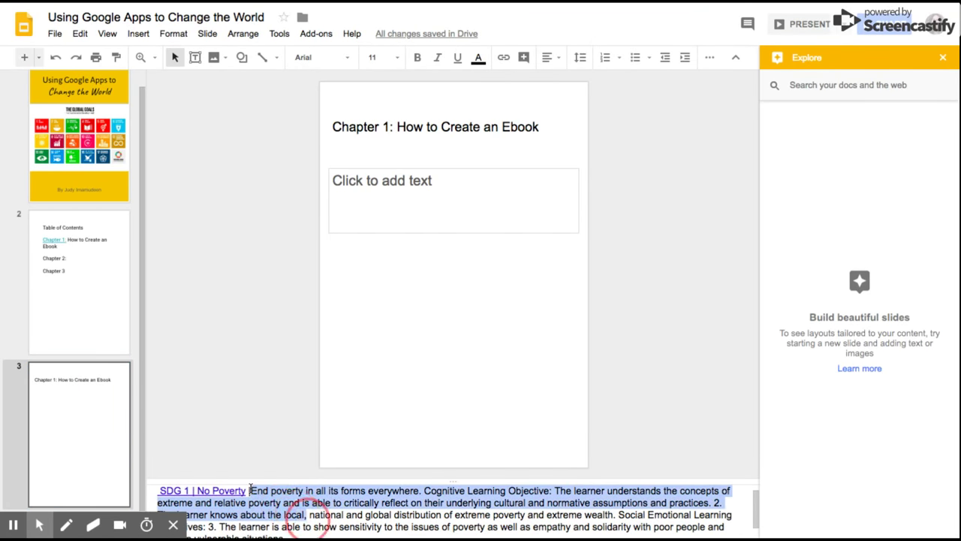
{"action": "left_click", "coordinate": [405, 306]}
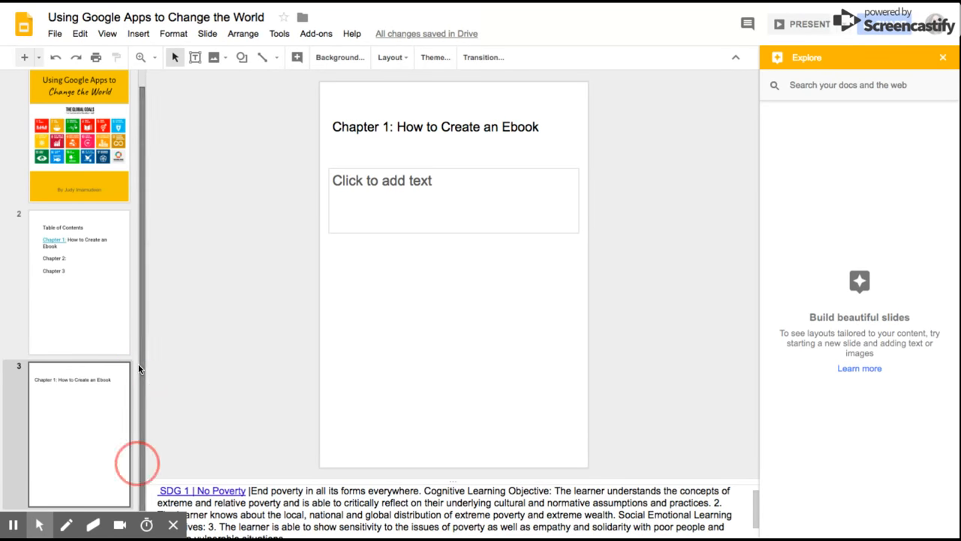
Insert a slide after slide 3, title it Resources, and dismiss the Explore suggestions.
{"action": "left_click", "coordinate": [100, 468]}
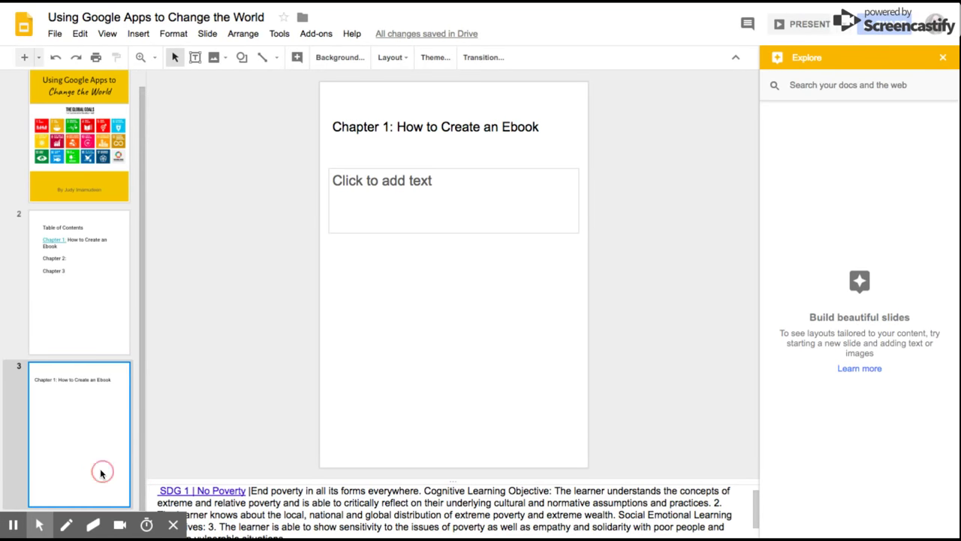
{"action": "left_click", "coordinate": [24, 58]}
{"action": "left_click", "coordinate": [410, 125]}
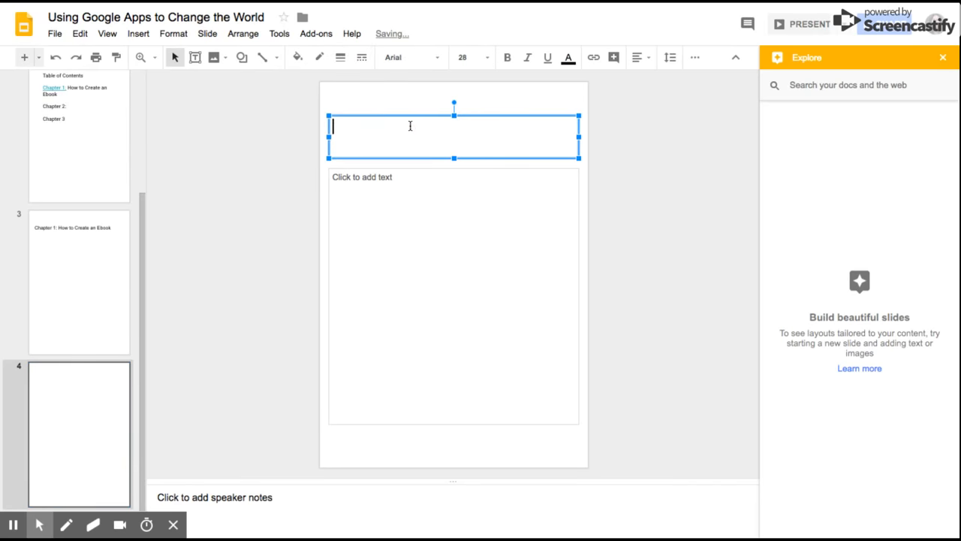
{"action": "type", "text": "Res"}
{"action": "type", "text": "ources"}
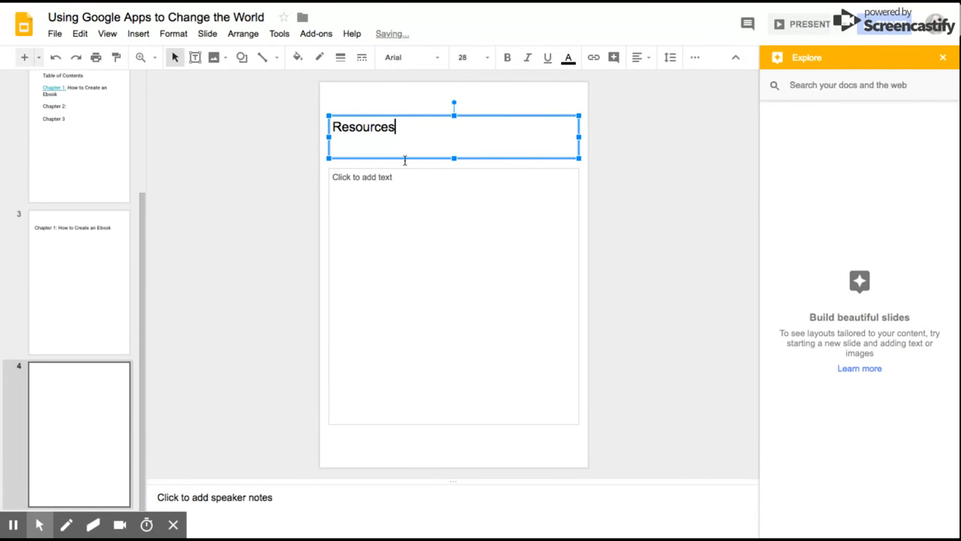
{"action": "left_click", "coordinate": [370, 179]}
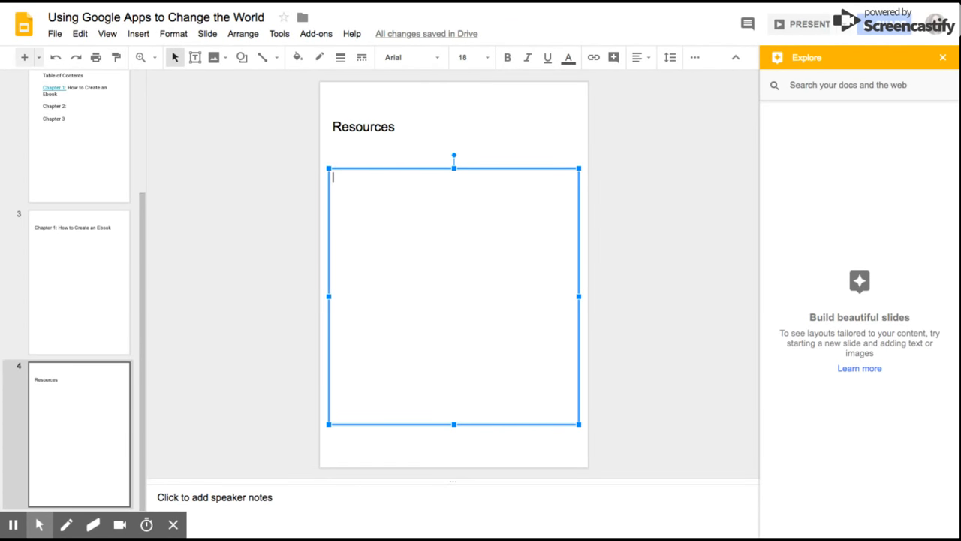
{"action": "left_click", "coordinate": [944, 58]}
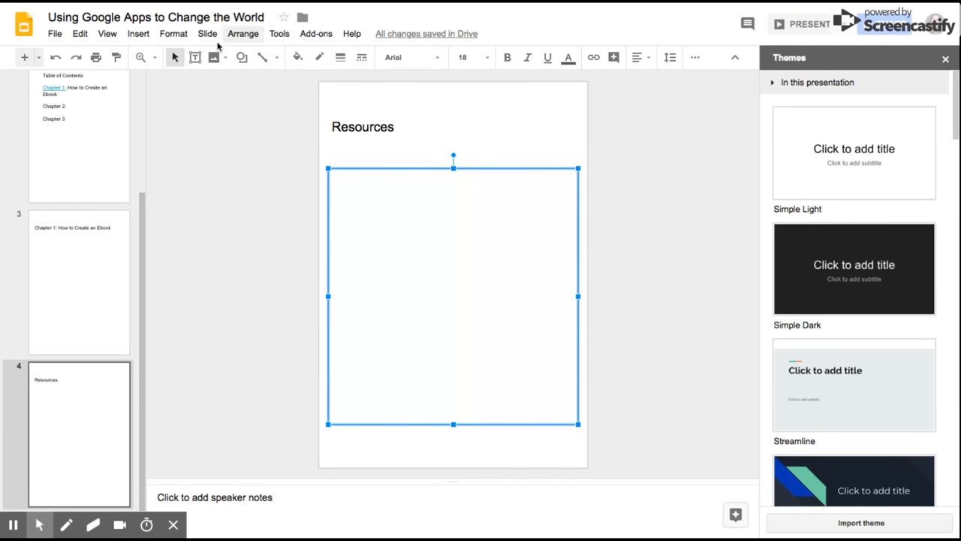
Search 'Ending extreme poverty' in Tools > Explore.
{"action": "left_click", "coordinate": [279, 34]}
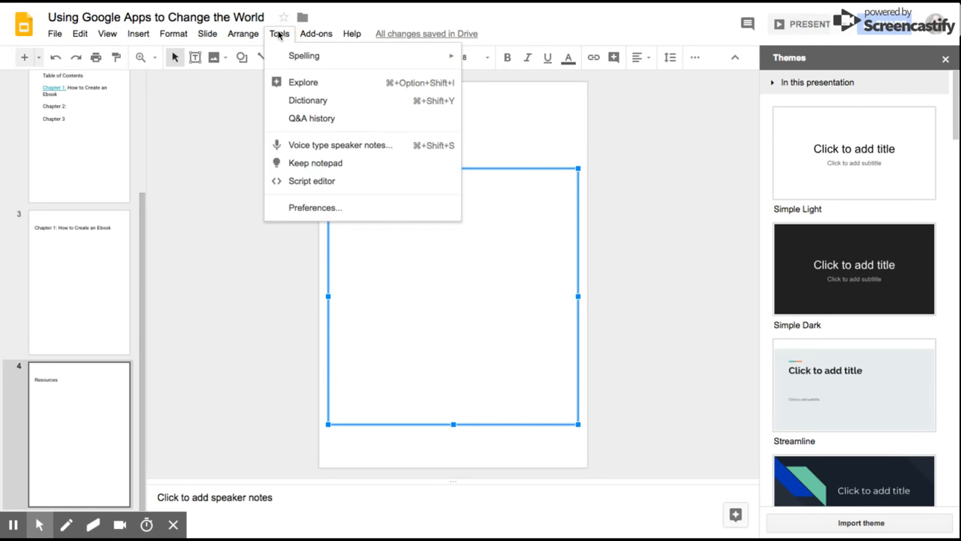
{"action": "left_click", "coordinate": [299, 82]}
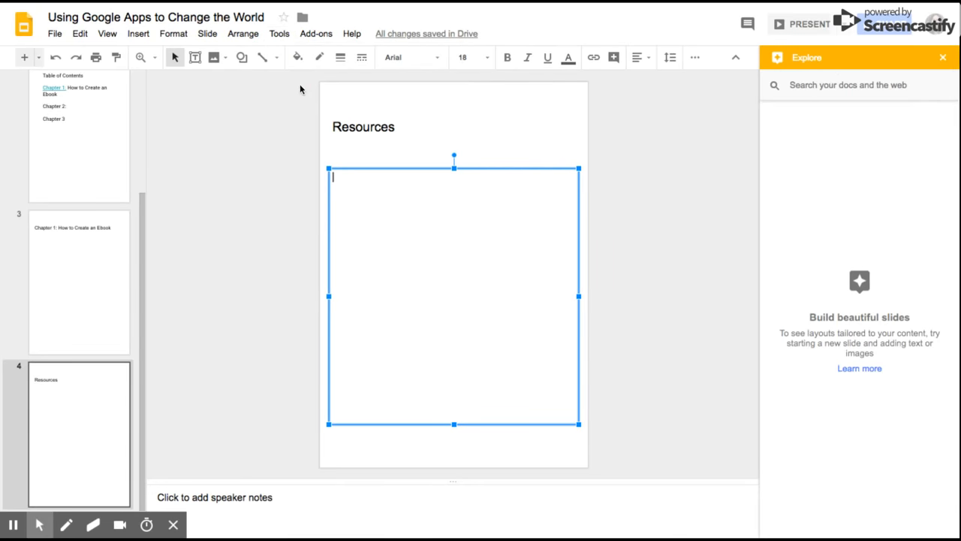
{"action": "left_click", "coordinate": [839, 85]}
{"action": "type", "text": "End"}
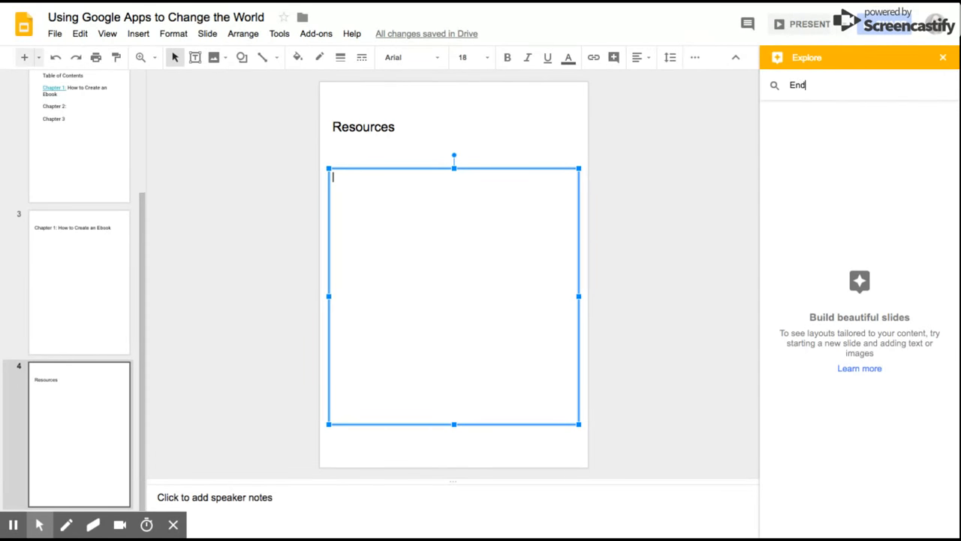
{"action": "type", "text": "ing ext"}
{"action": "type", "text": "reme "}
{"action": "type", "text": "pove"}
{"action": "type", "text": "rr"}
{"action": "key", "text": "BackSpace"}
{"action": "type", "text": "ty"}
{"action": "key", "text": "Return"}
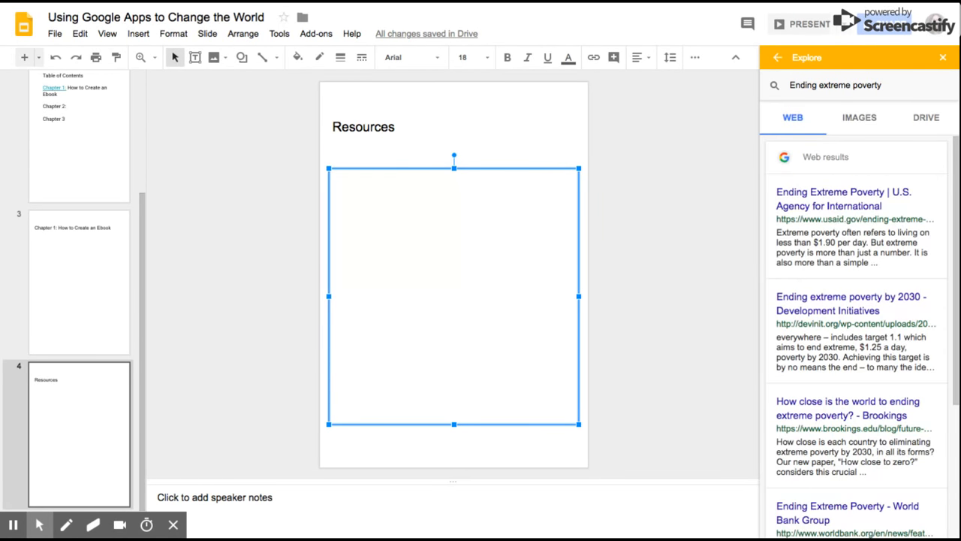
From the Web results, paste the USAID Ending Extreme Poverty citation onto the Resources slide.
{"action": "left_click", "coordinate": [813, 114]}
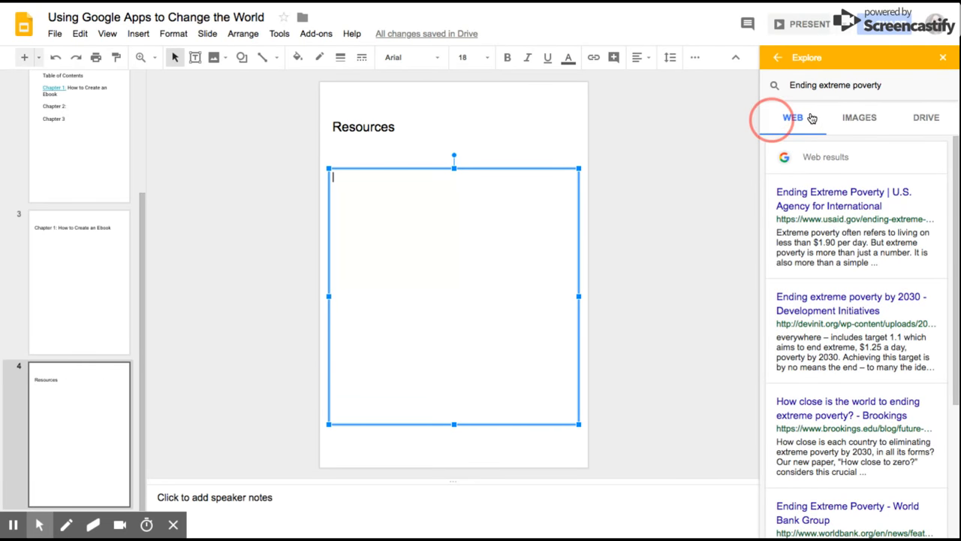
{"action": "left_click", "coordinate": [859, 117]}
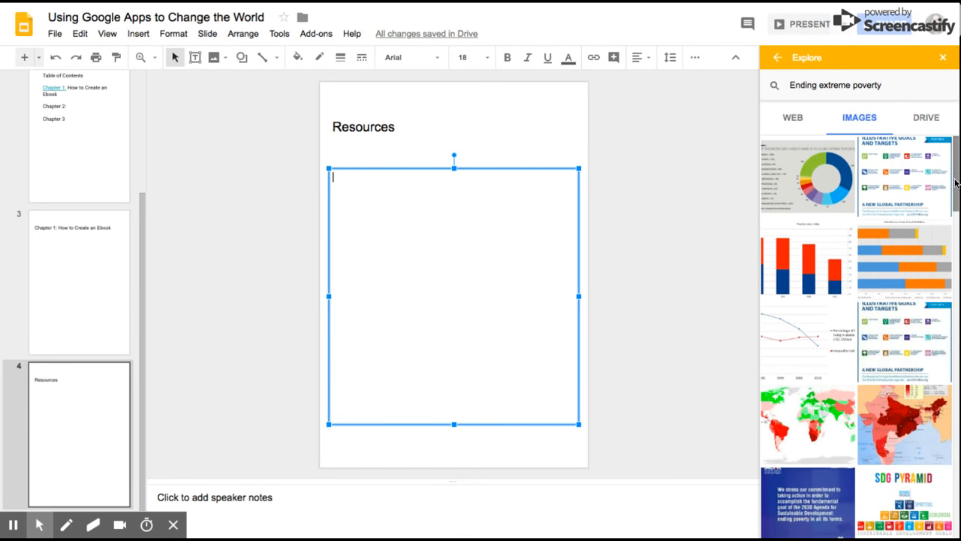
{"action": "mouse_move", "coordinate": [956, 177]}
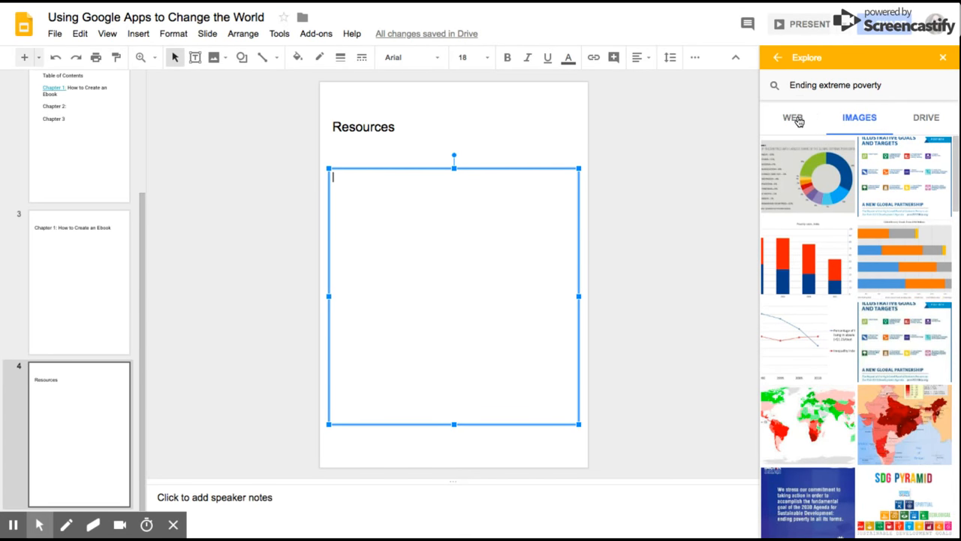
{"action": "left_click", "coordinate": [796, 118]}
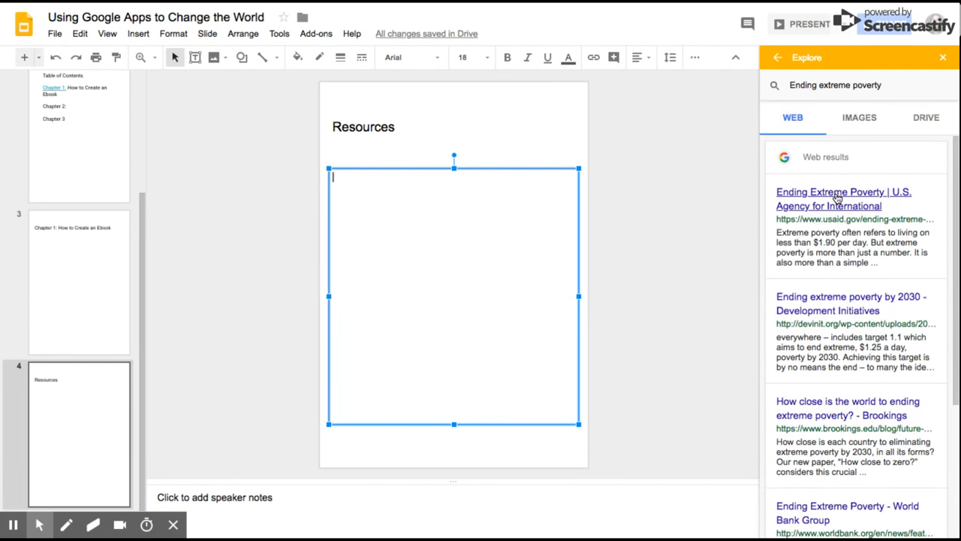
{"action": "left_click", "coordinate": [838, 196]}
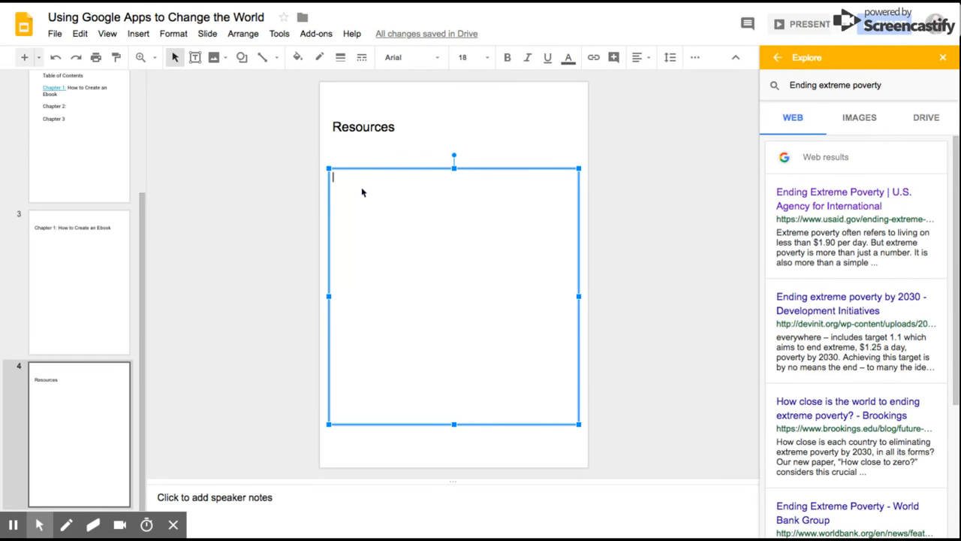
{"action": "type", "text": "Ending Extreme Poverty | U.S. Agency for International Development"}
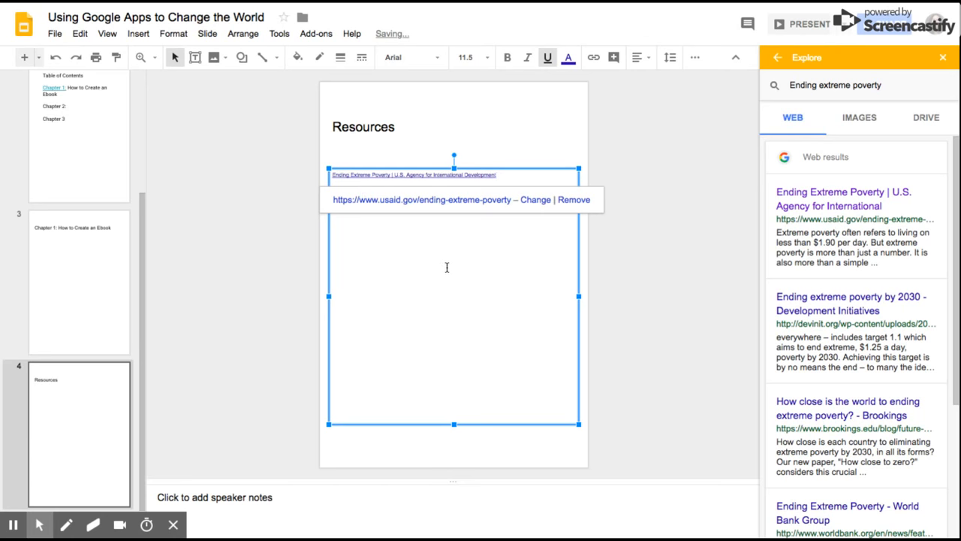
Paste the Brookings 'How close is the world to ending extreme poverty?' link below the USAID link.
{"action": "left_click", "coordinate": [535, 179]}
{"action": "left_click", "coordinate": [503, 175]}
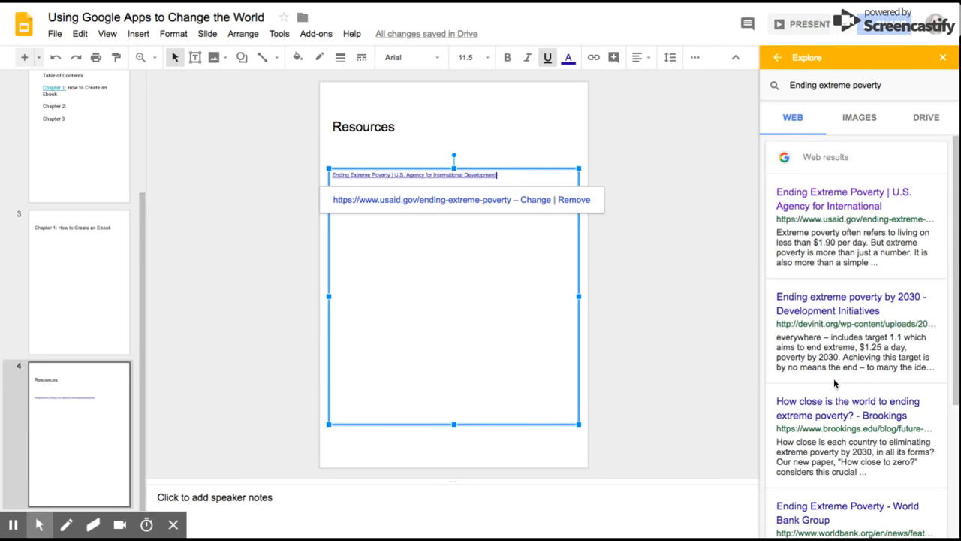
{"action": "left_click", "coordinate": [828, 418]}
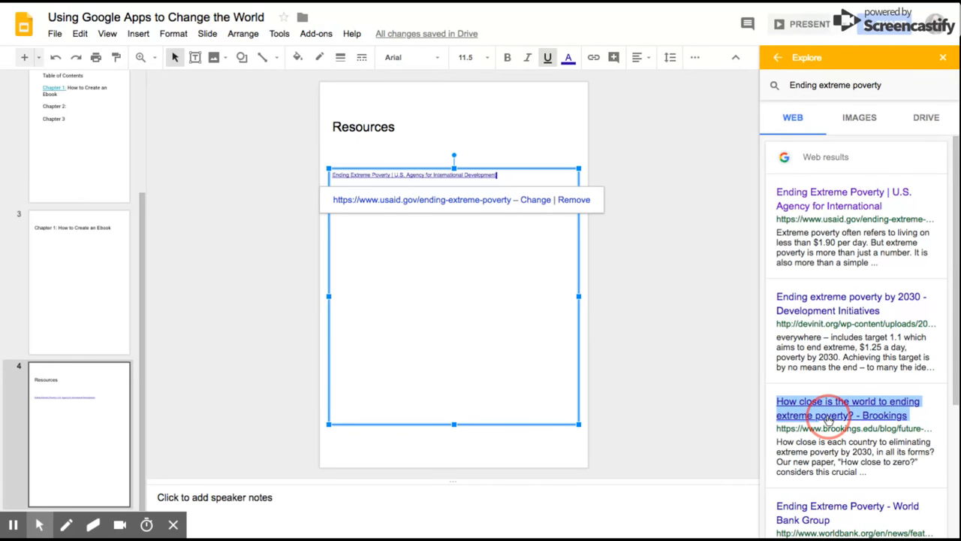
{"action": "left_click", "coordinate": [463, 281]}
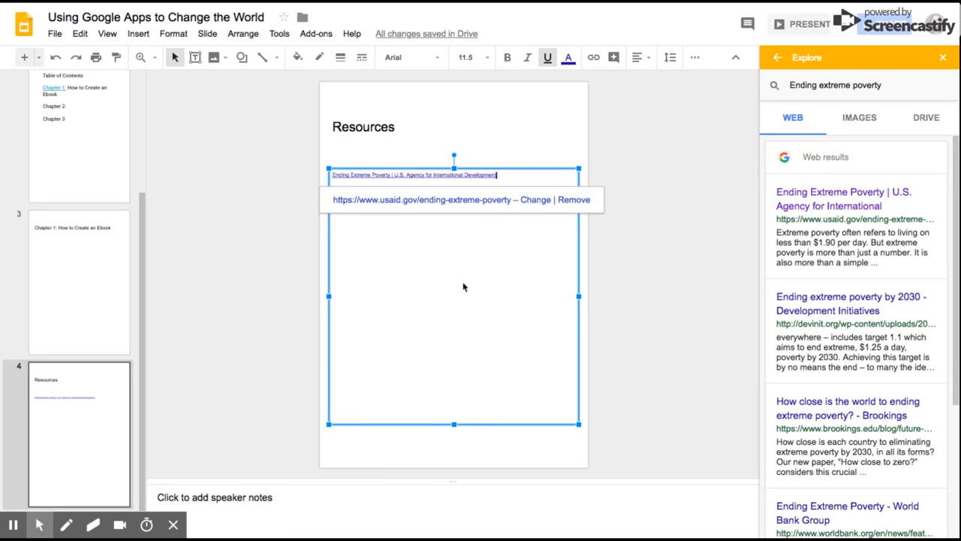
{"action": "key", "text": "Return"}
{"action": "key", "text": "Return"}
{"action": "type", "text": "How close is the world to ending extreme poverty? - Brookings Institution"}
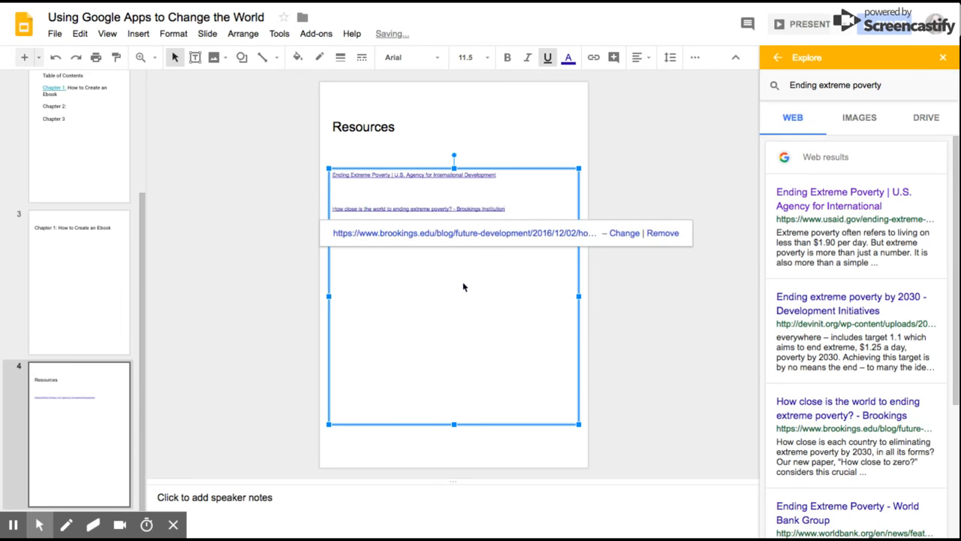
Select both resource links and reach the Slide menu.
{"action": "left_click", "coordinate": [464, 375]}
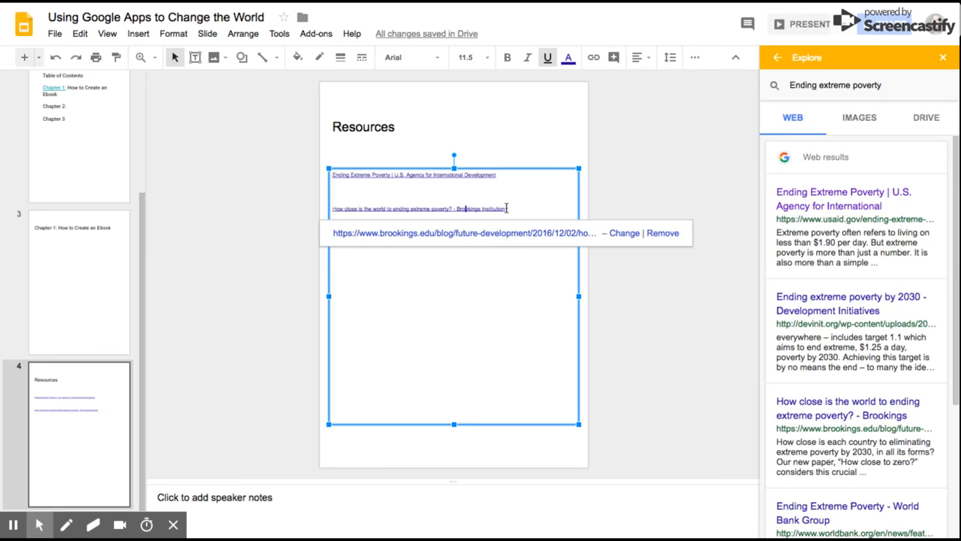
{"action": "mouse_move", "coordinate": [507, 209]}
{"action": "left_mouse_down"}
{"action": "mouse_move", "coordinate": [417, 177]}
{"action": "mouse_move", "coordinate": [332, 175]}
{"action": "left_mouse_up"}
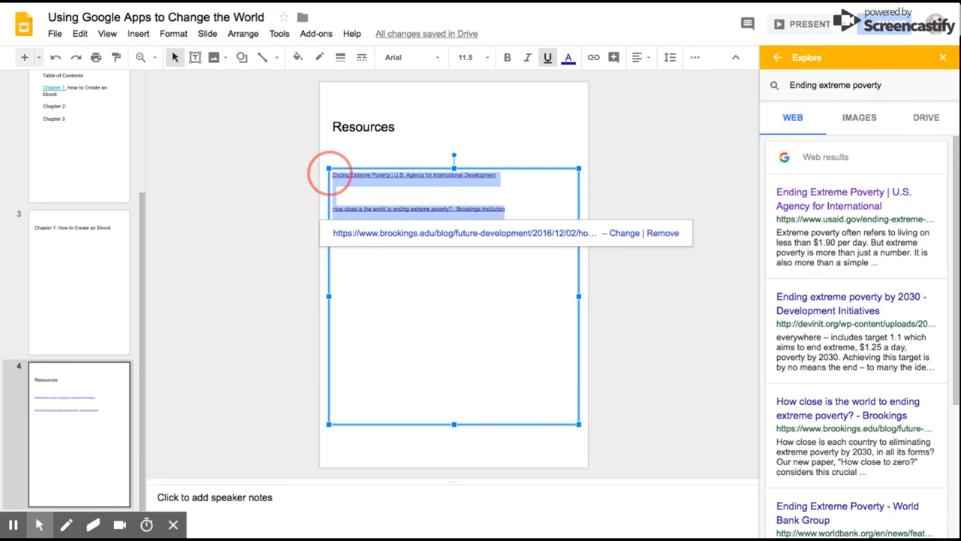
{"action": "left_click", "coordinate": [173, 34]}
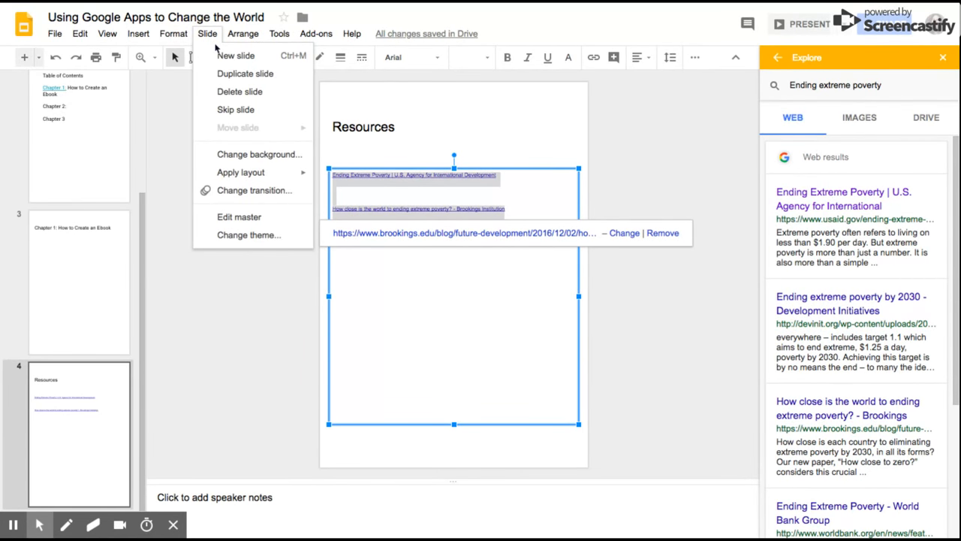
{"action": "mouse_move", "coordinate": [242, 173]}
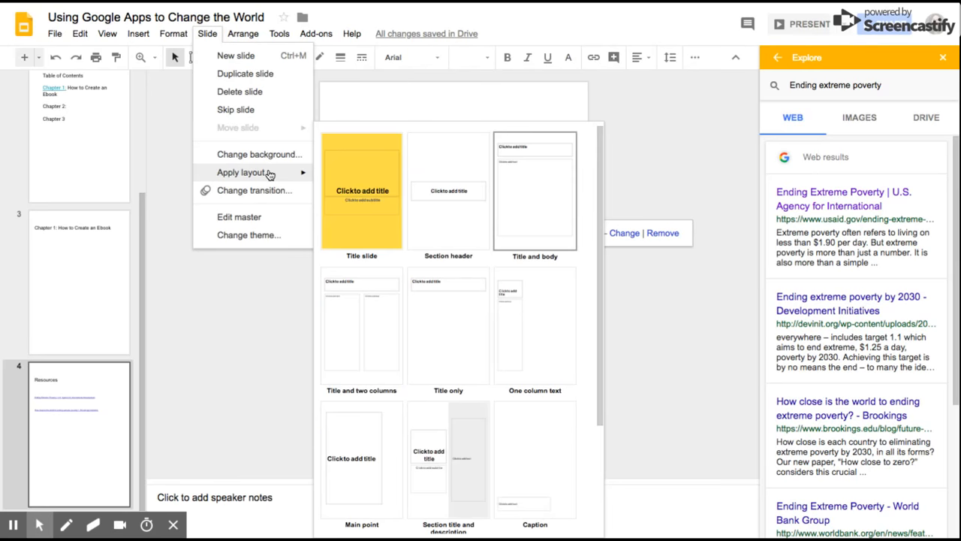
{"action": "left_click", "coordinate": [261, 282]}
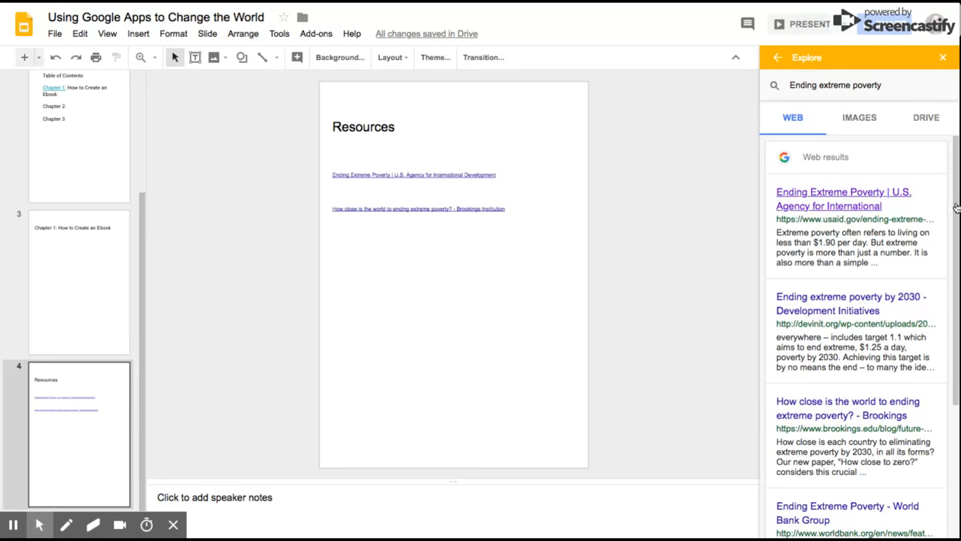
{"action": "left_click", "coordinate": [863, 117]}
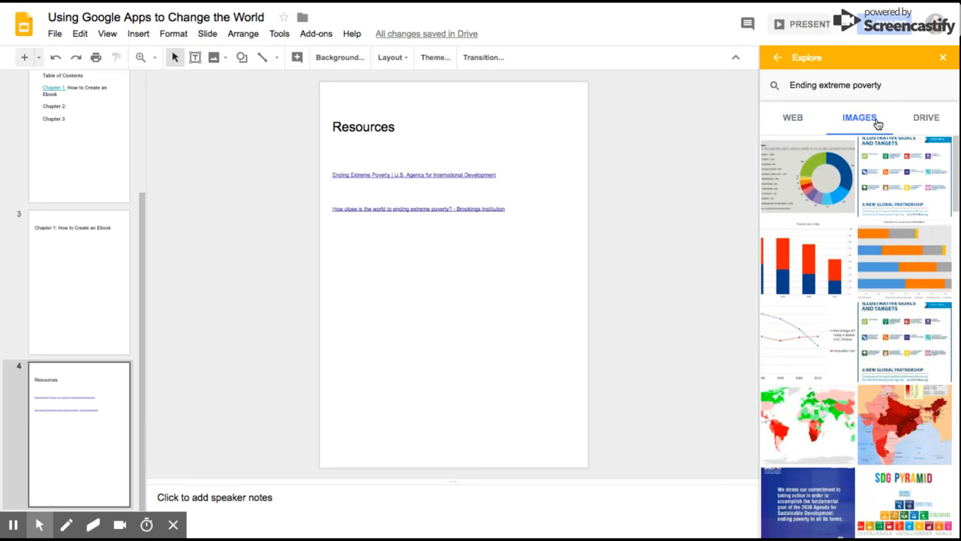
Insert the extreme-poverty donut chart from Explore, shrink it and place it below the two links.
{"action": "left_click", "coordinate": [833, 179]}
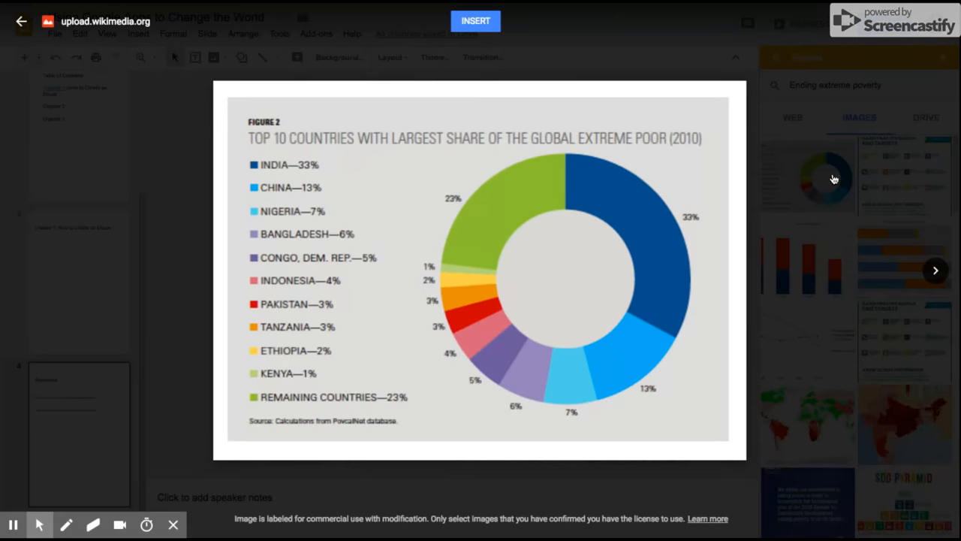
{"action": "left_click", "coordinate": [475, 22]}
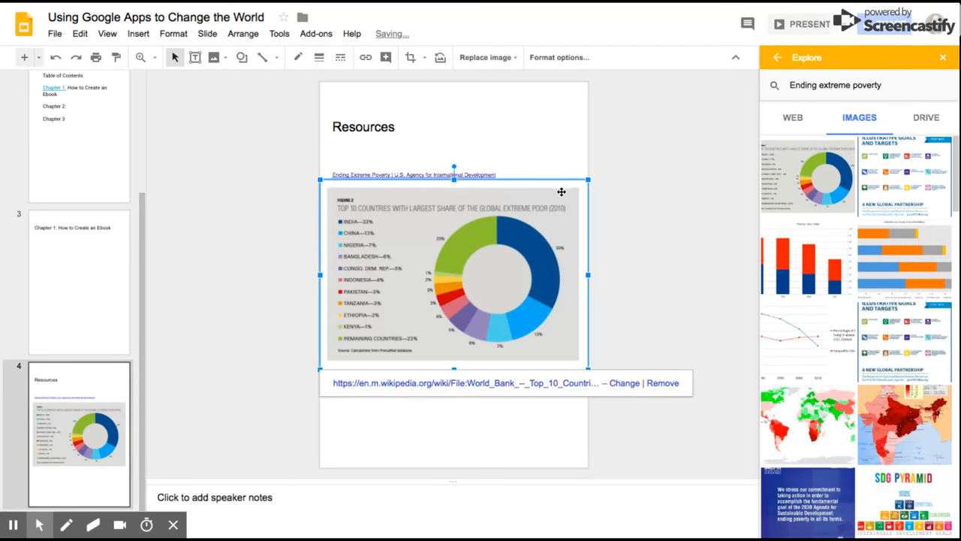
{"action": "left_click_drag", "start_coordinate": [587, 179], "coordinate": [542, 214]}
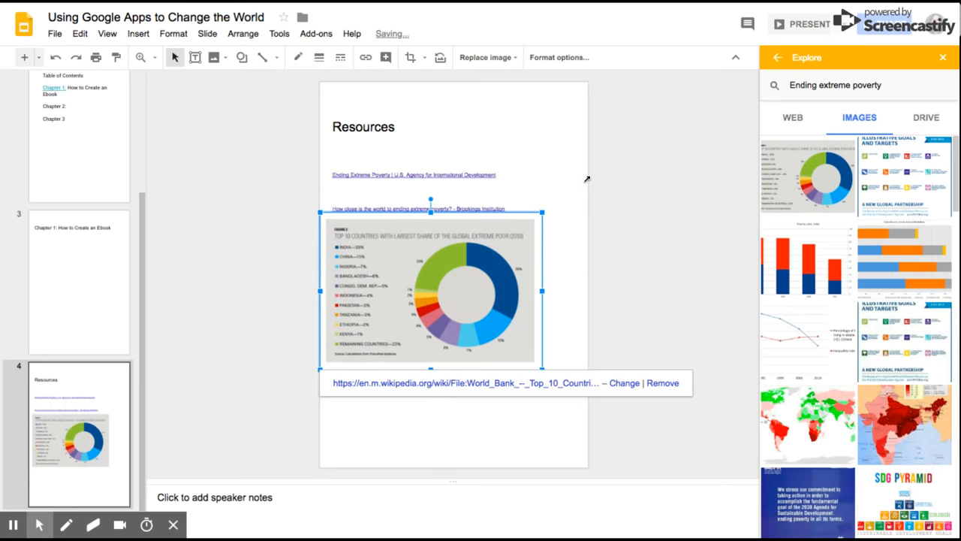
{"action": "left_click_drag", "start_coordinate": [473, 260], "coordinate": [481, 267]}
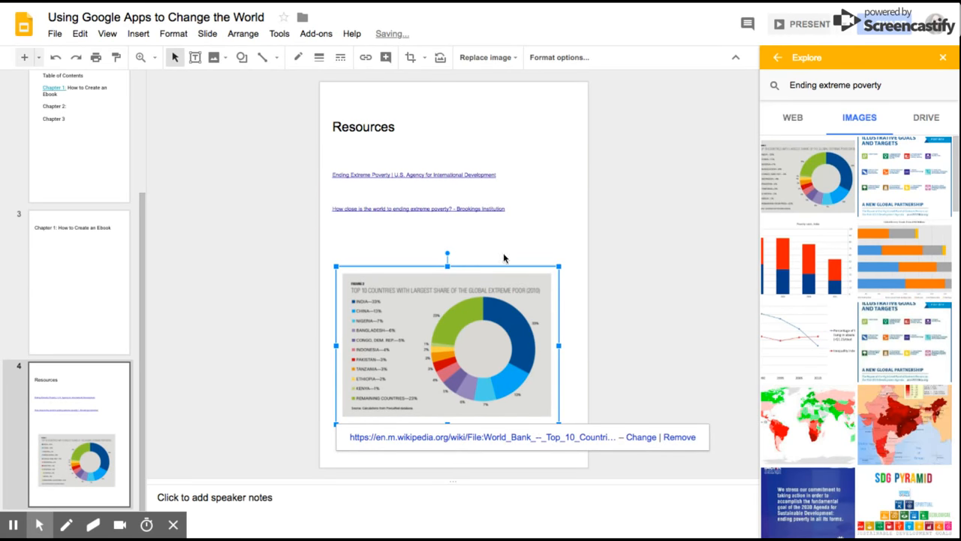
Select both resource links in their text box for formatting.
{"action": "left_click", "coordinate": [545, 200]}
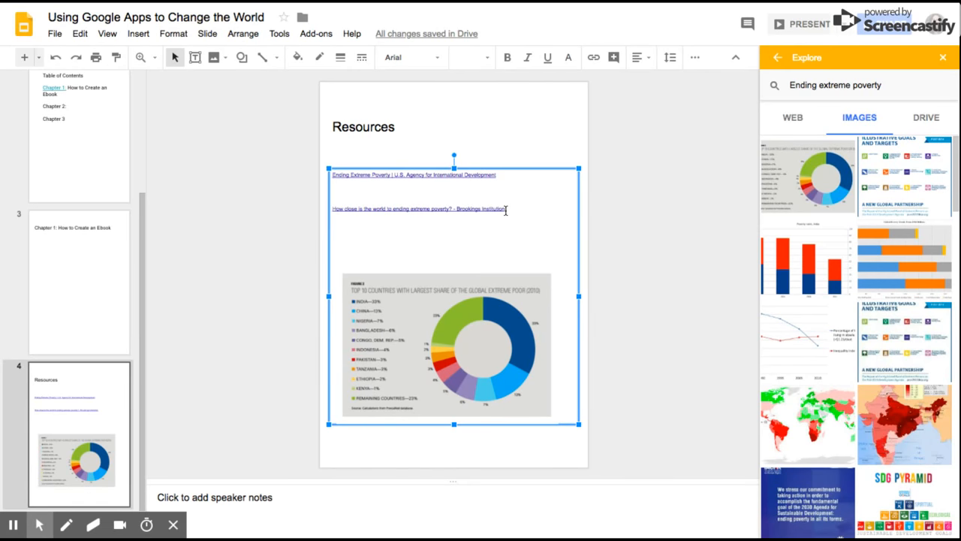
{"action": "left_click_drag", "start_coordinate": [507, 209], "coordinate": [336, 161]}
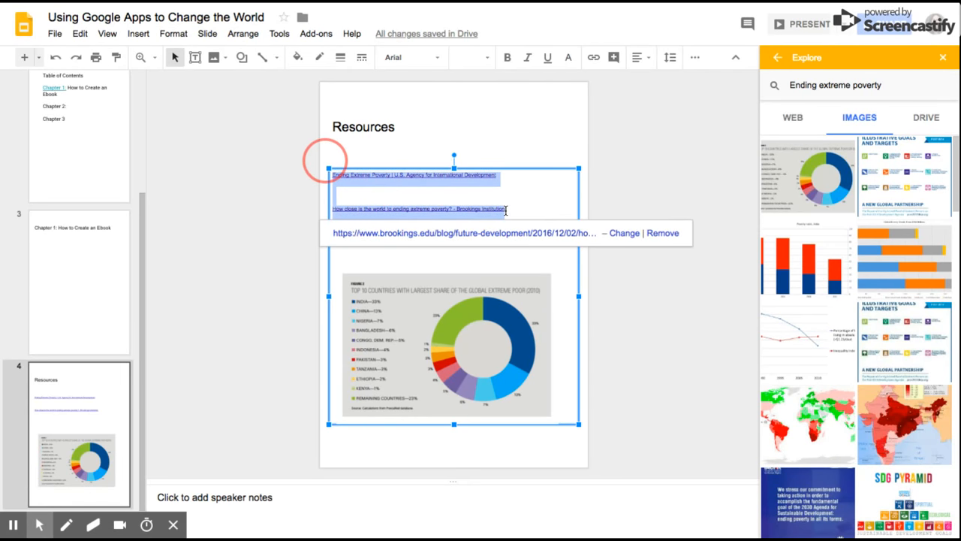
Enlarge both links to 24-point text and nudge the chart lower beneath them.
{"action": "left_click", "coordinate": [487, 58]}
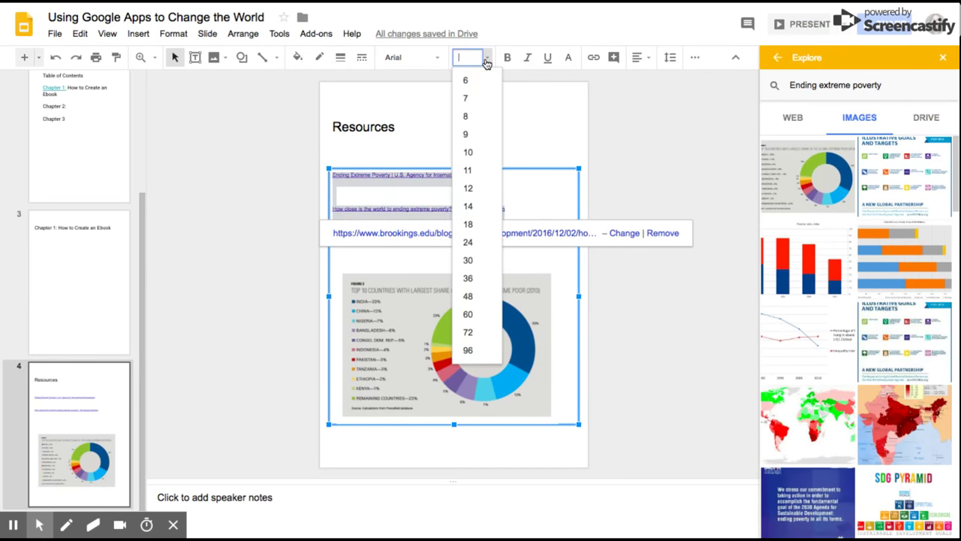
{"action": "left_click", "coordinate": [468, 242]}
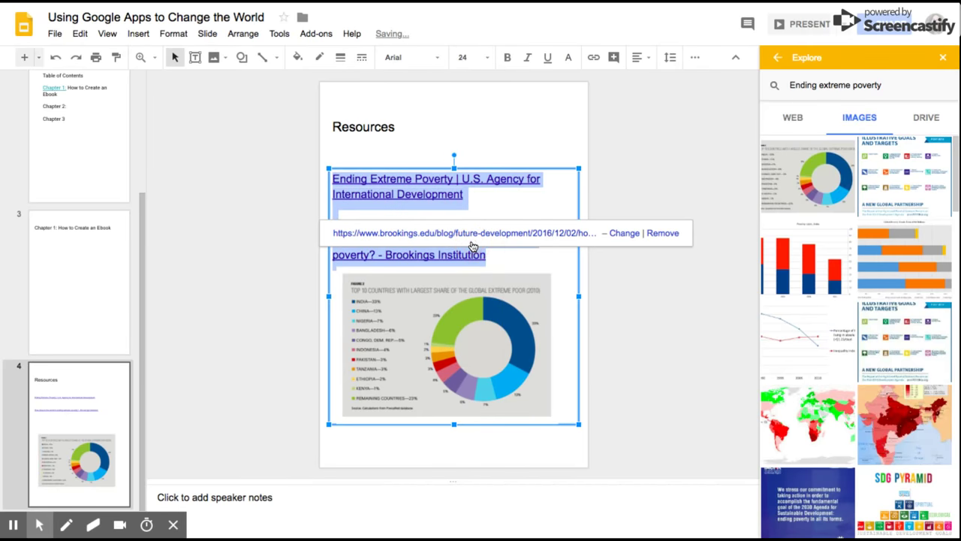
{"action": "left_click", "coordinate": [513, 254]}
{"action": "left_click", "coordinate": [521, 356]}
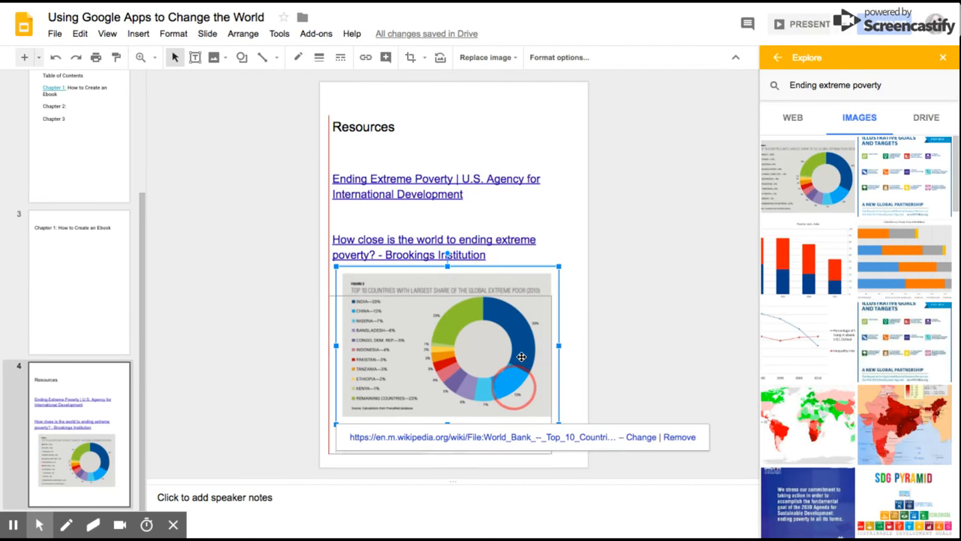
{"action": "left_click_drag", "start_coordinate": [526, 387], "coordinate": [525, 410]}
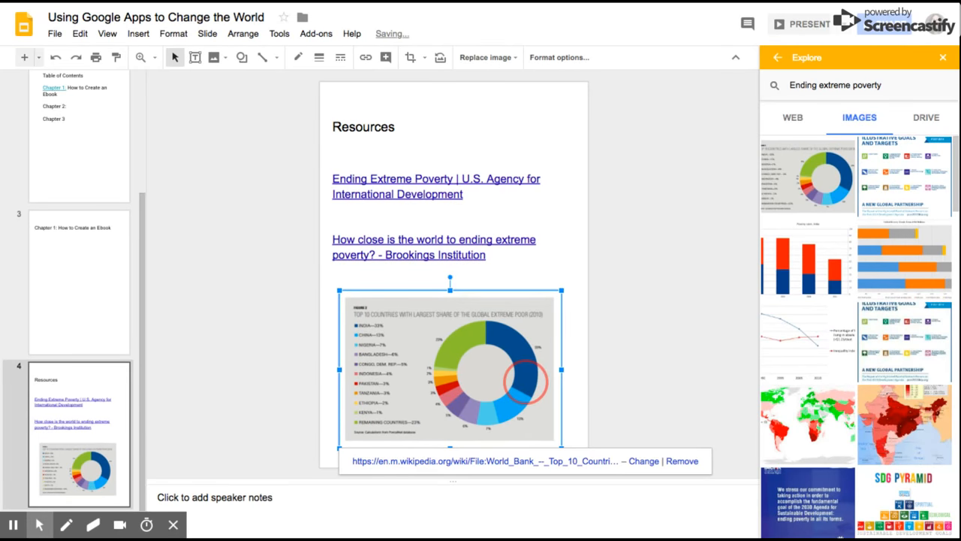
Return Explore to web results, close it, dismiss the stray menu and reopen a blank Explore panel.
{"action": "left_click", "coordinate": [773, 57]}
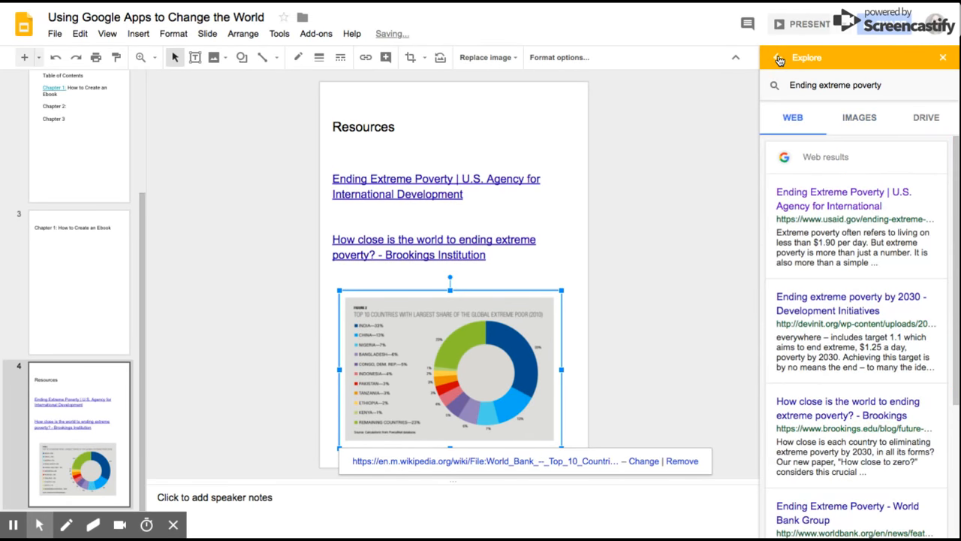
{"action": "left_click", "coordinate": [947, 58]}
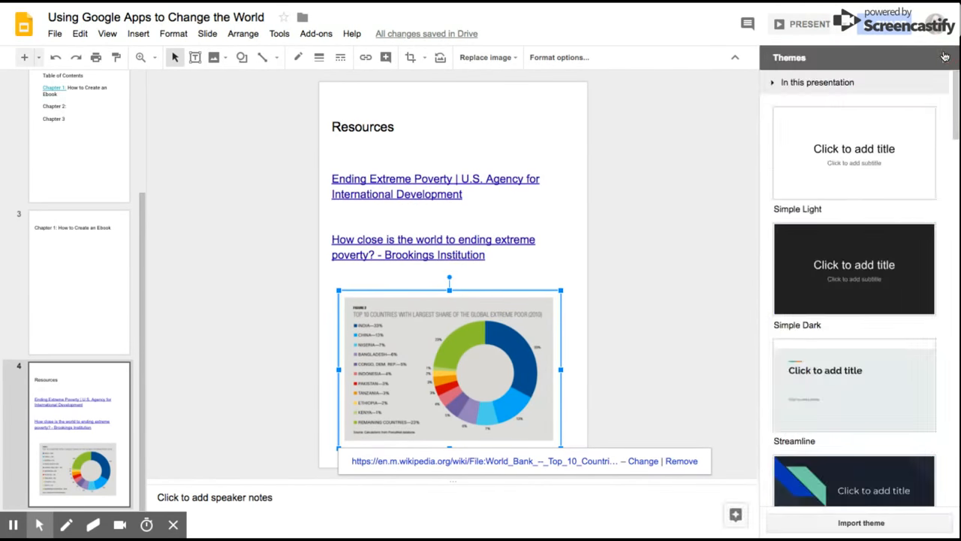
{"action": "left_click", "coordinate": [279, 33]}
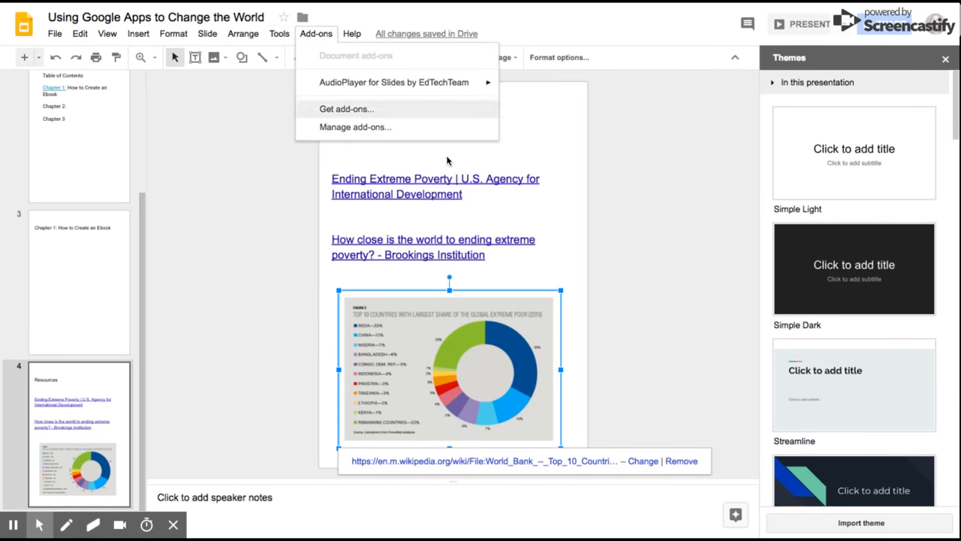
{"action": "left_click", "coordinate": [627, 150]}
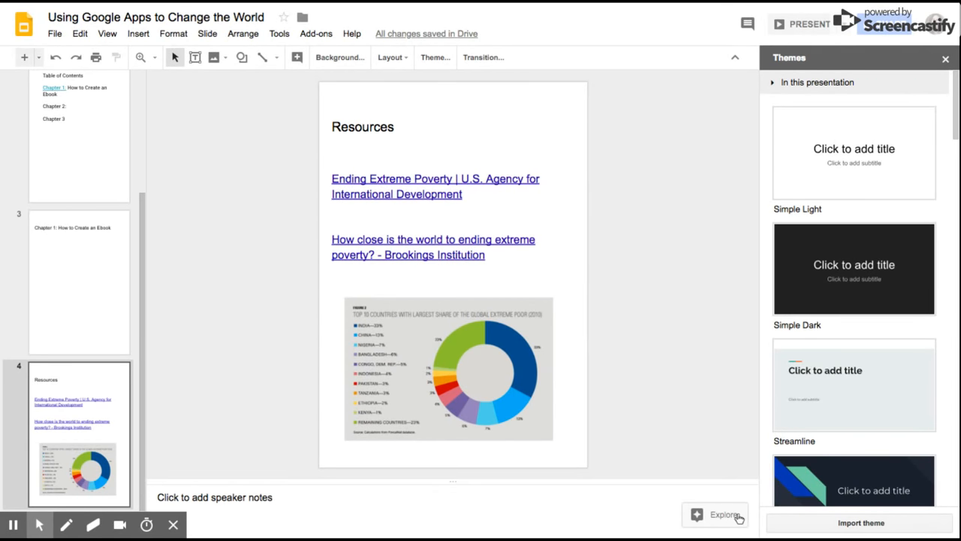
{"action": "left_click", "coordinate": [739, 517]}
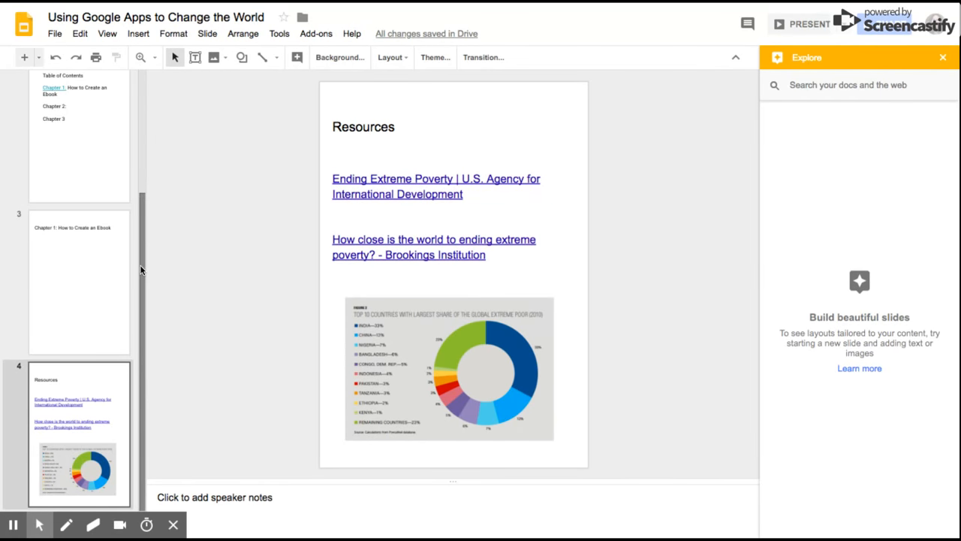
{"action": "scroll", "coordinate": [137, 264], "scroll_direction": "up", "scroll_amount": 3}
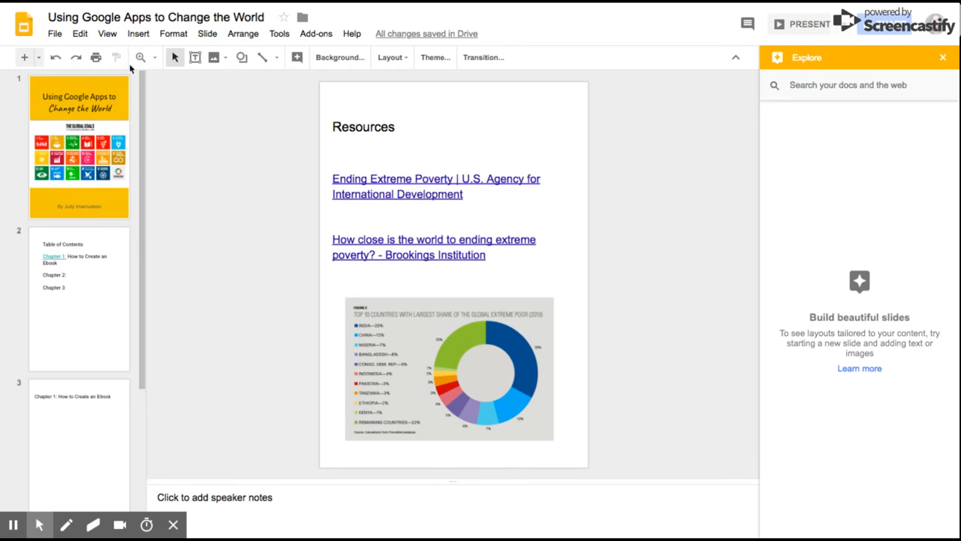